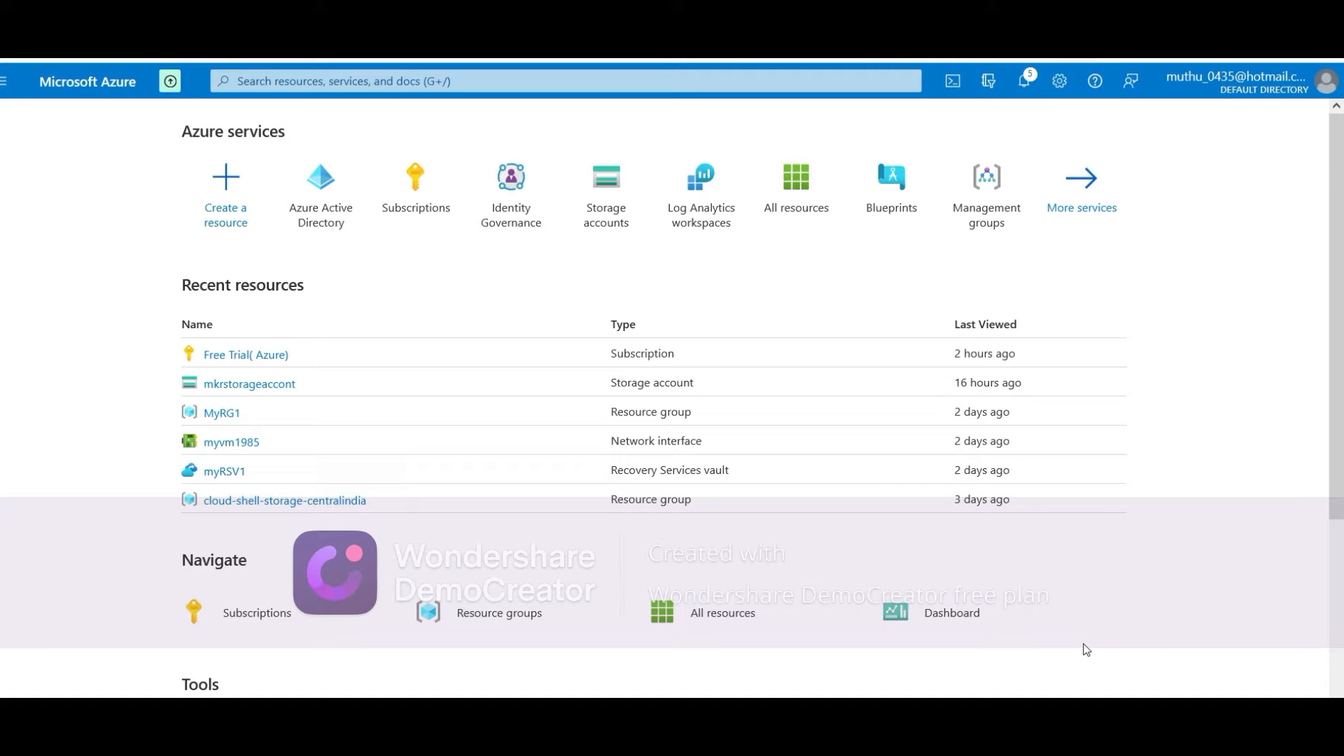
Open Azure Active Directory and view the Default Directory's groups list
{"action": "left_click", "coordinate": [326, 208]}
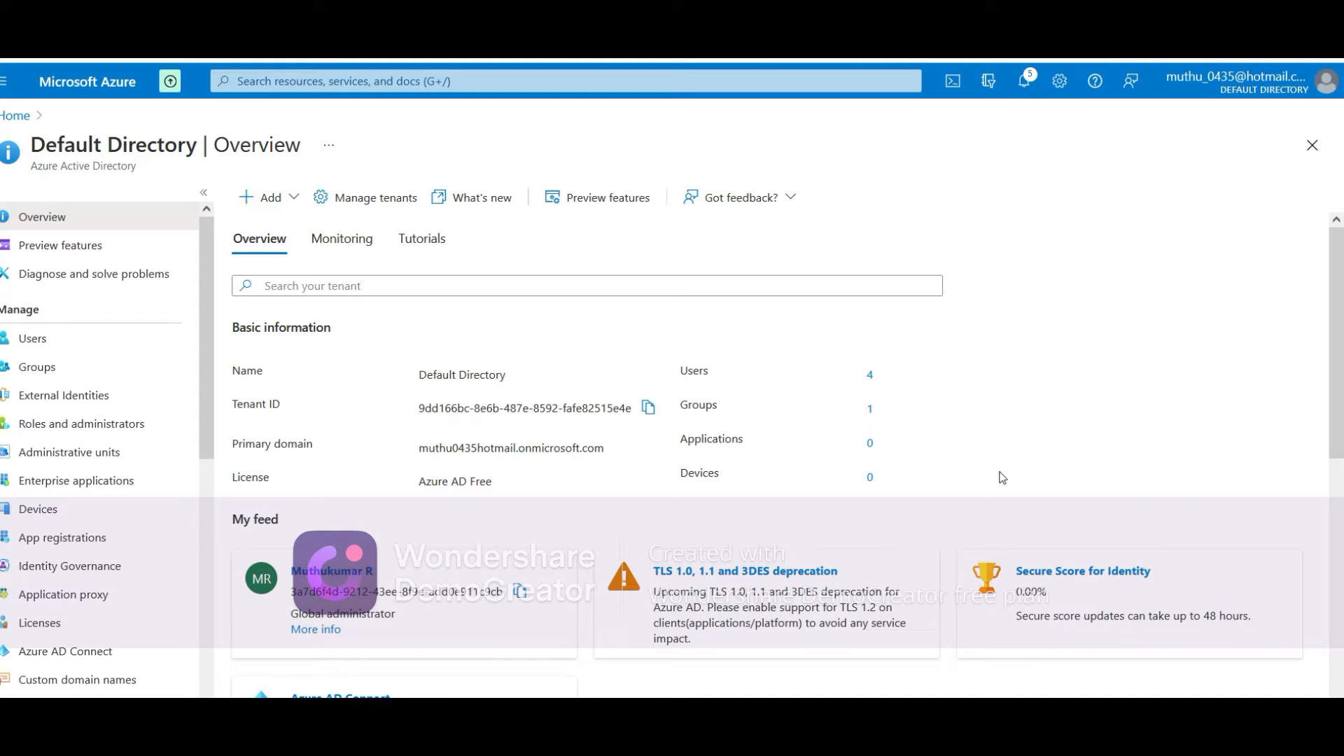
{"action": "left_click", "coordinate": [58, 378]}
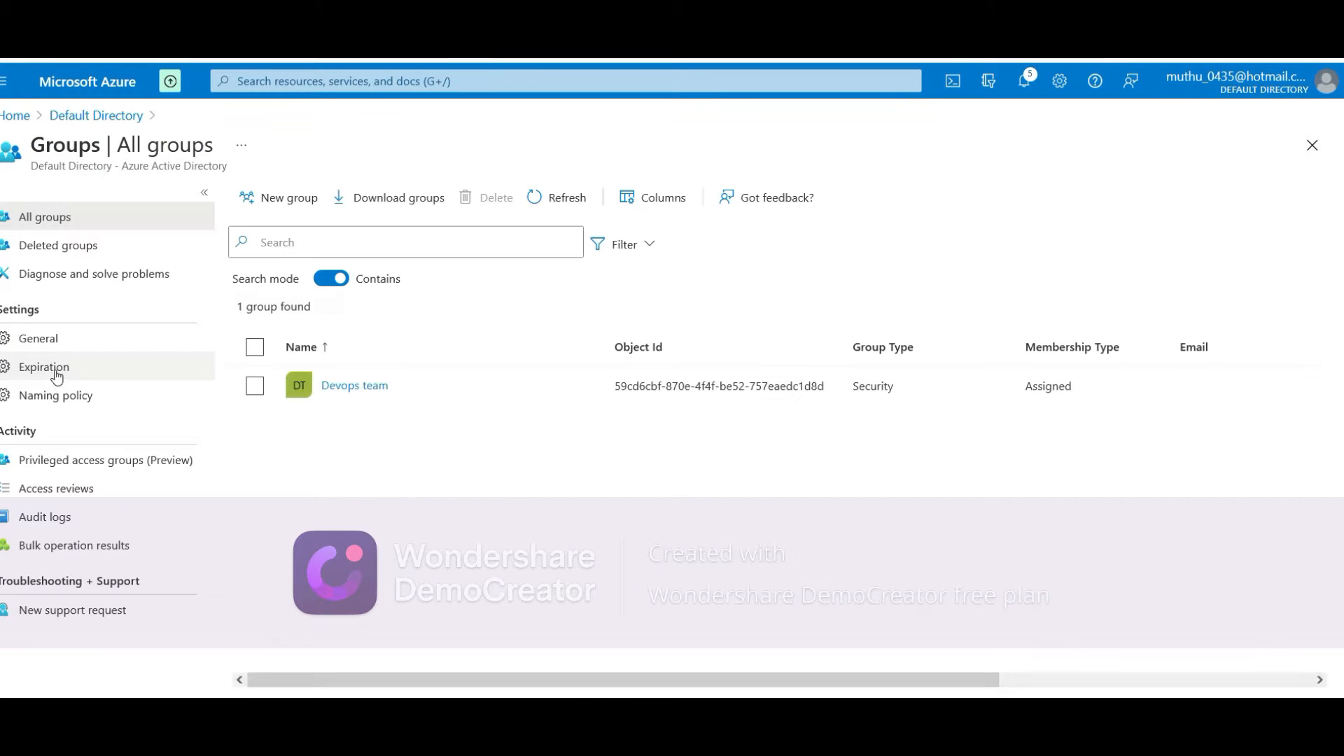
Start a new group and keep Security as its group type
{"action": "left_click", "coordinate": [301, 204]}
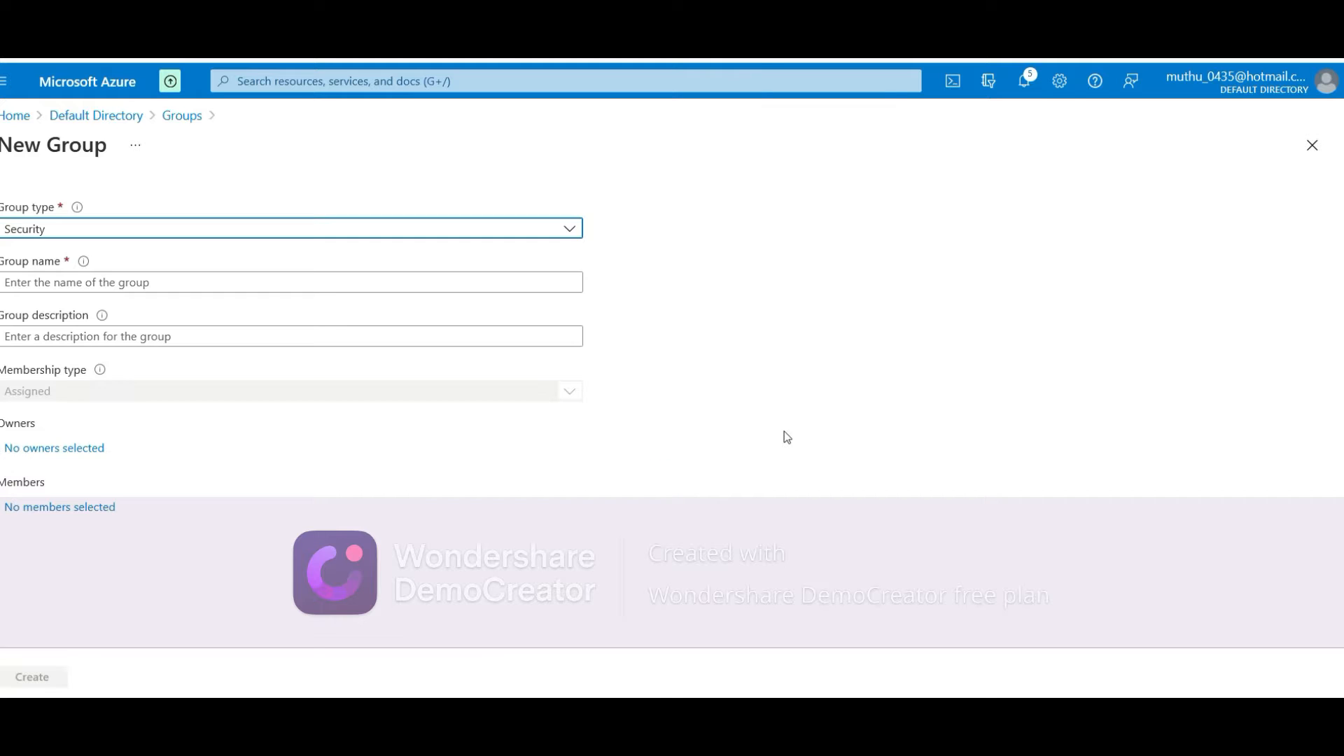
{"action": "left_click", "coordinate": [564, 230]}
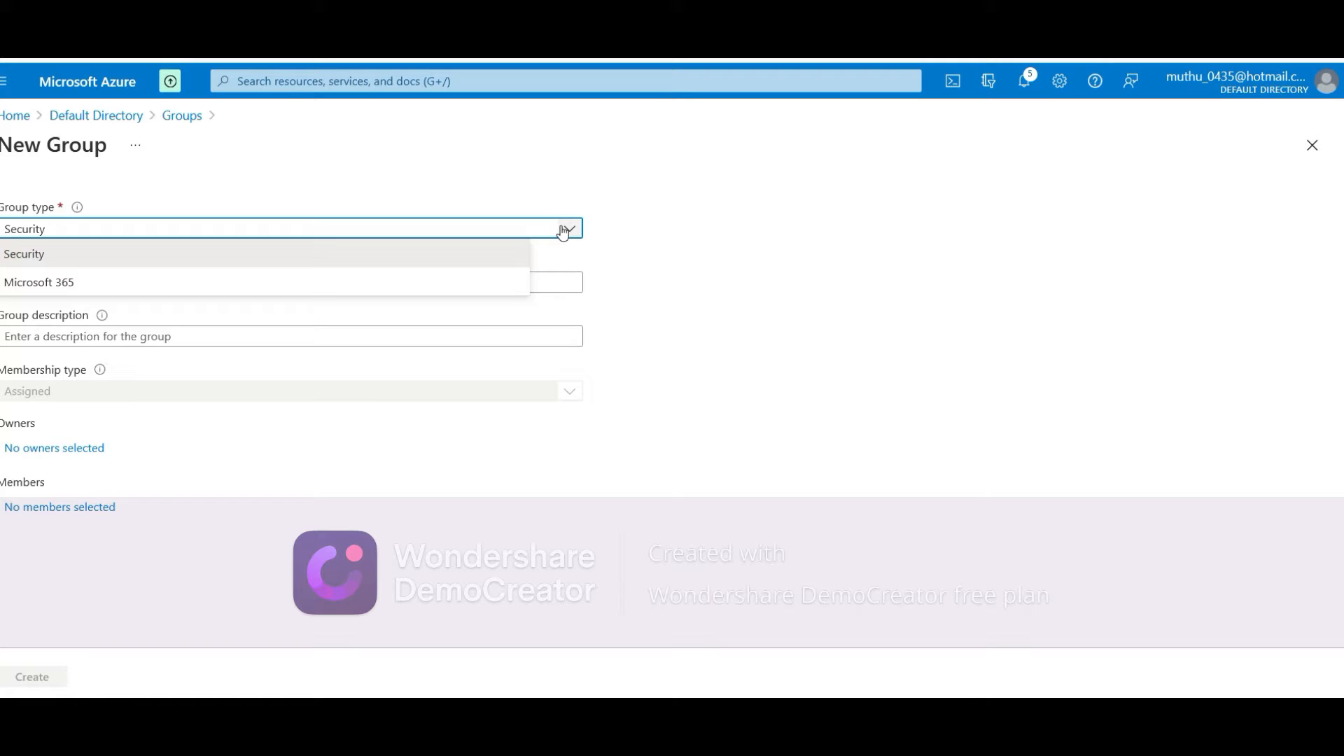
{"action": "left_click", "coordinate": [796, 316]}
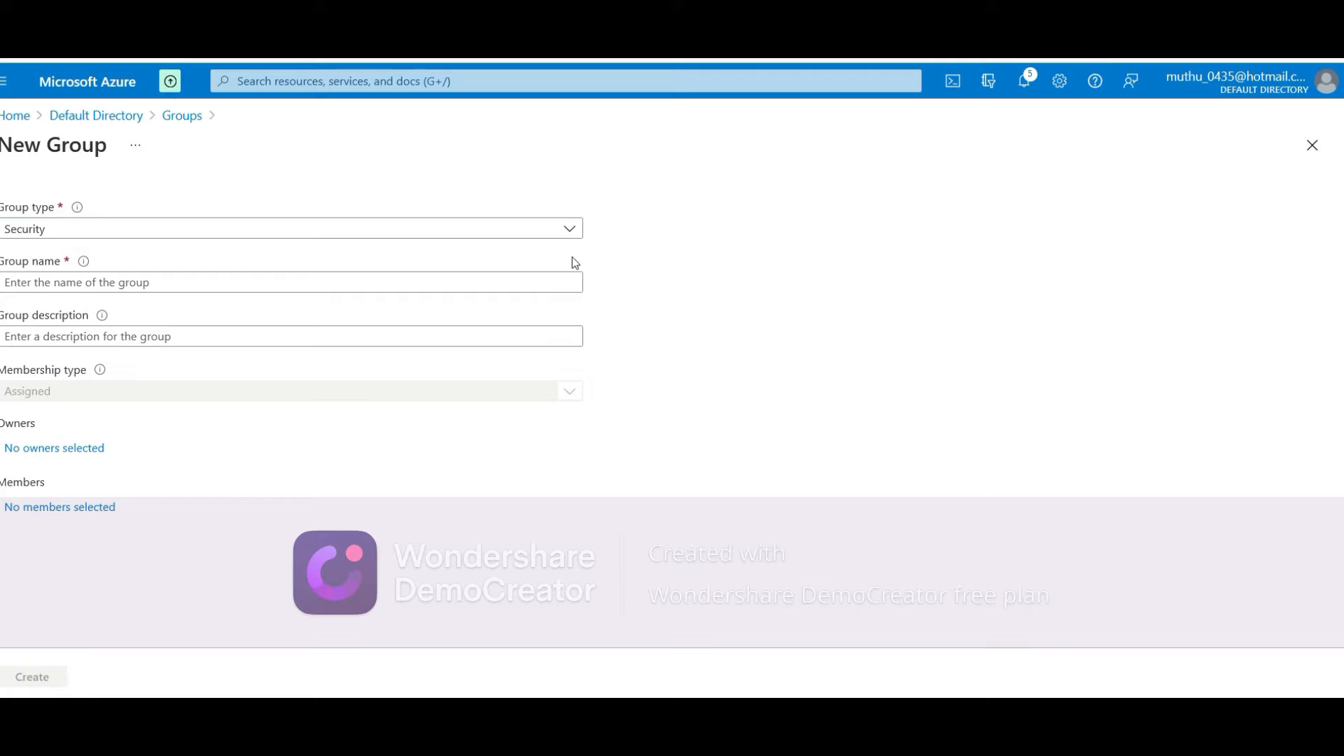
Fill in group name 'myprodteam' and description 'Production team'
{"action": "left_click", "coordinate": [246, 280]}
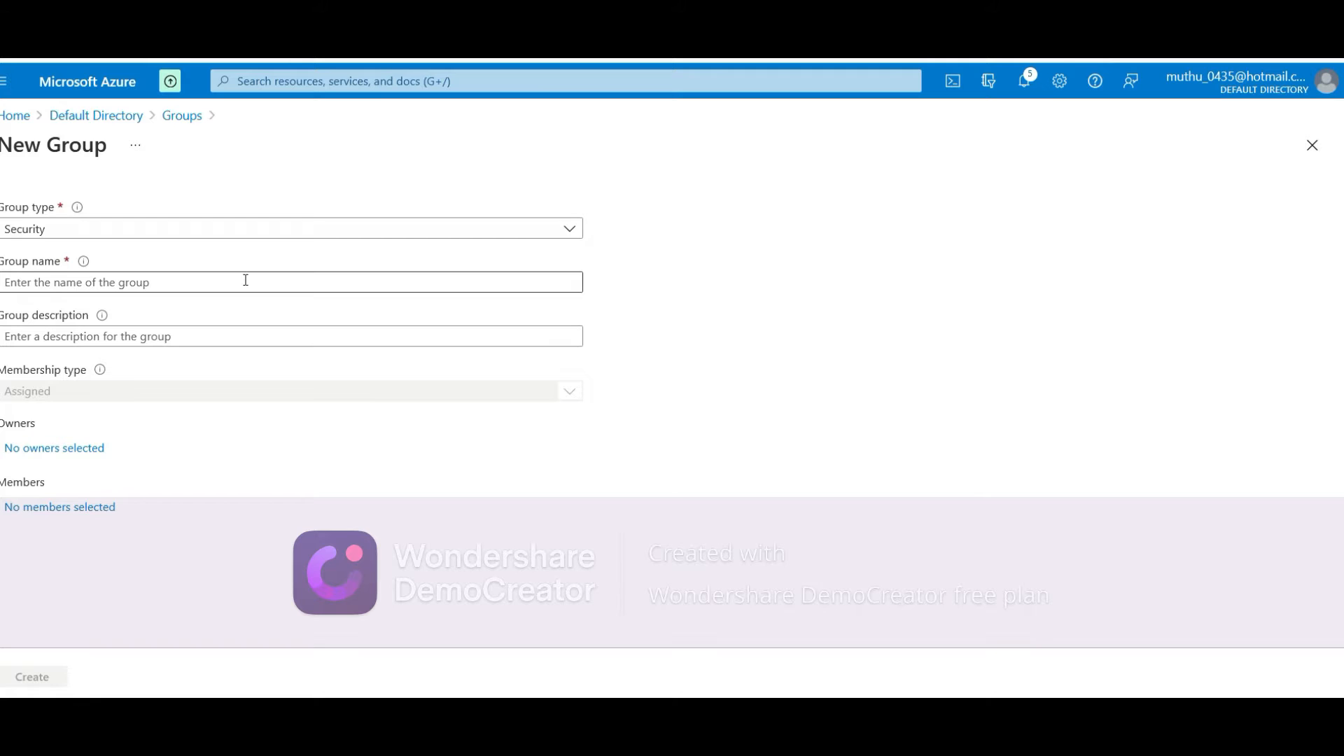
{"action": "left_click", "coordinate": [246, 280]}
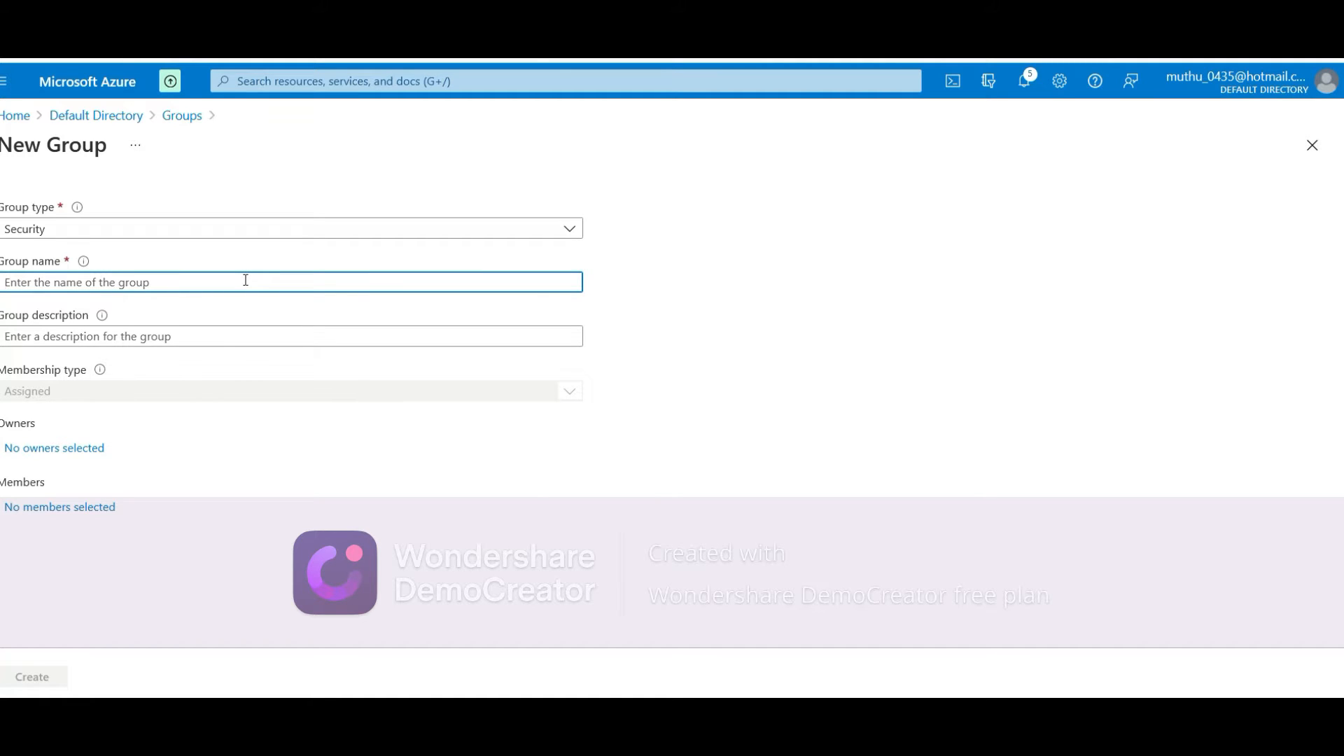
{"action": "type", "text": "myp"}
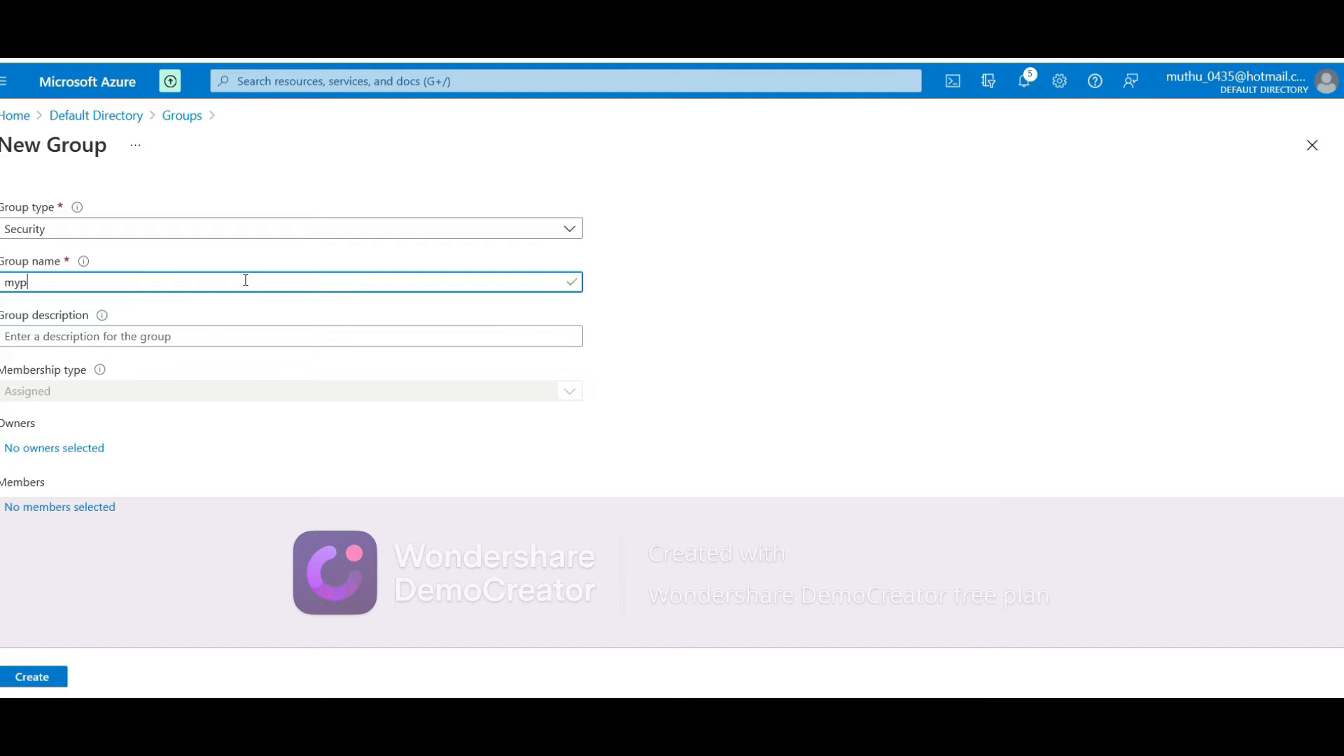
{"action": "type", "text": "rodteam"}
{"action": "left_click", "coordinate": [162, 337]}
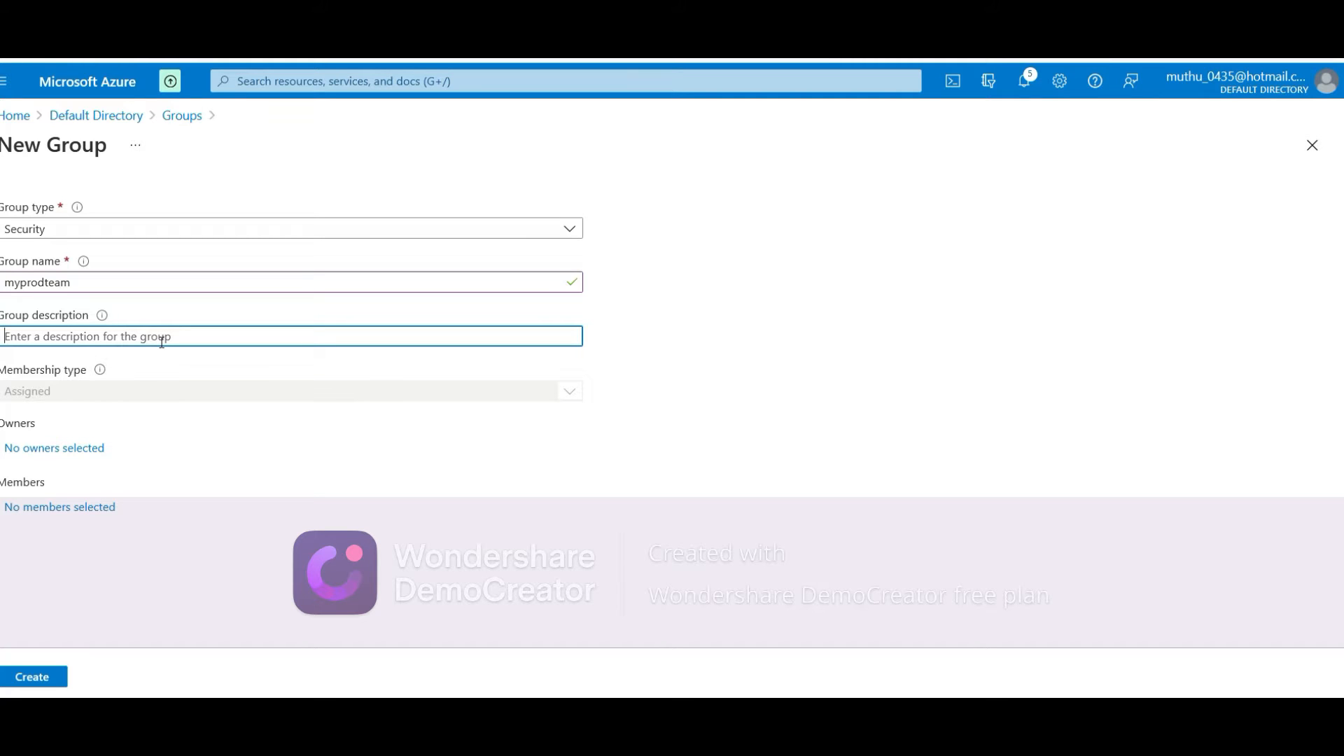
{"action": "type", "text": "Production team"}
{"action": "left_click", "coordinate": [283, 575]}
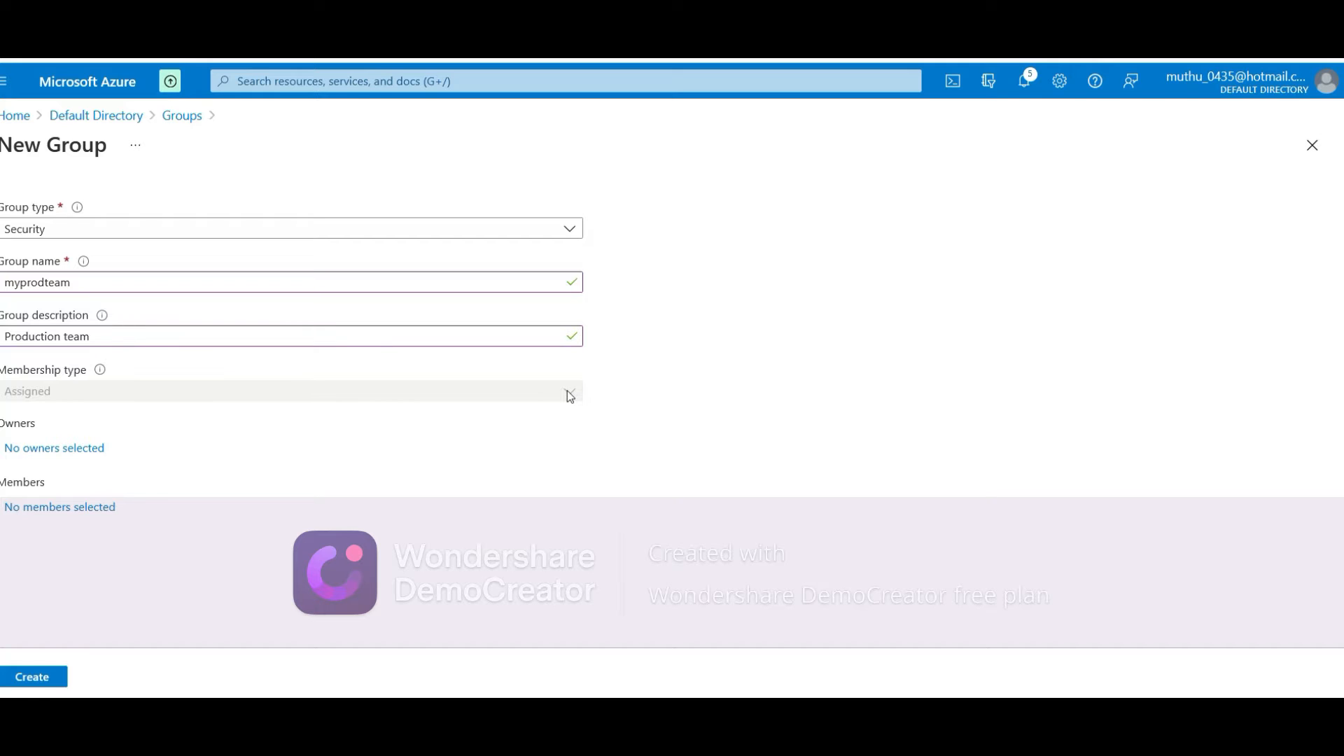
Pick one directory user in Add owners and confirm them as the owner
{"action": "left_click", "coordinate": [79, 452]}
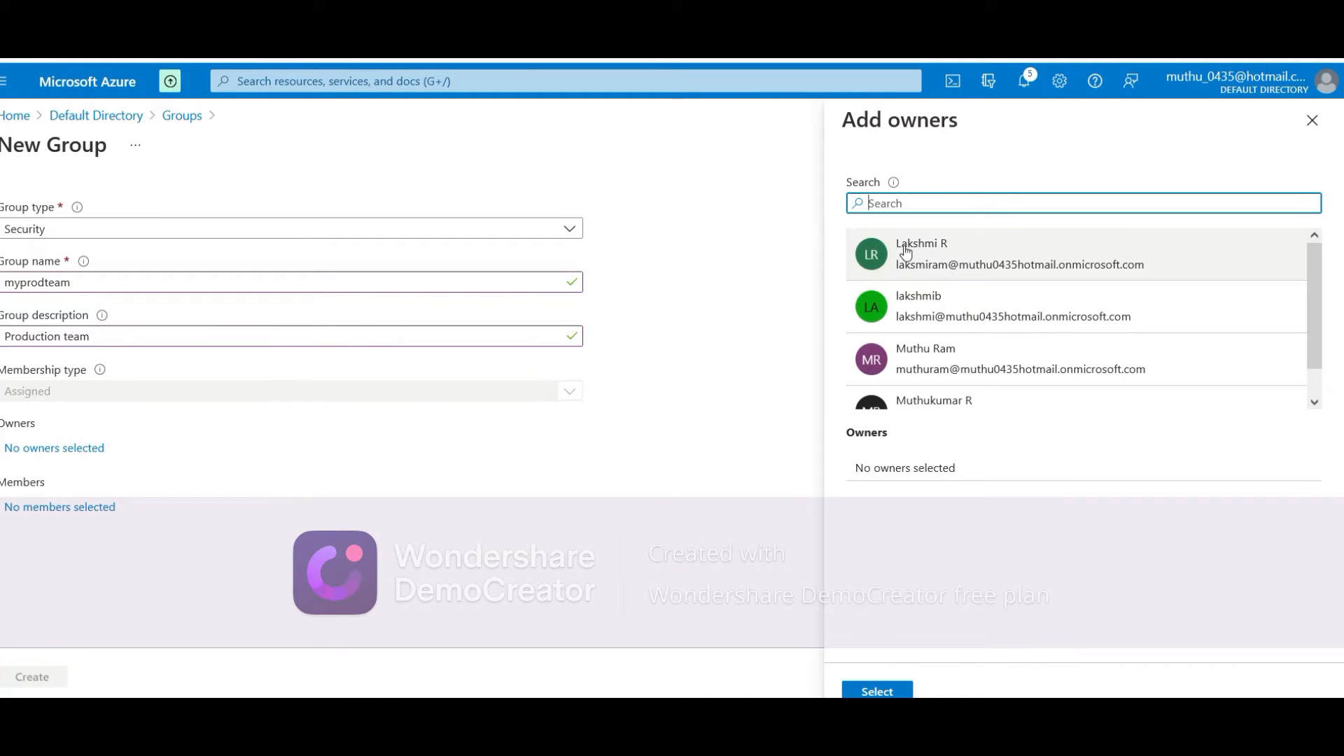
{"action": "left_click", "coordinate": [975, 376]}
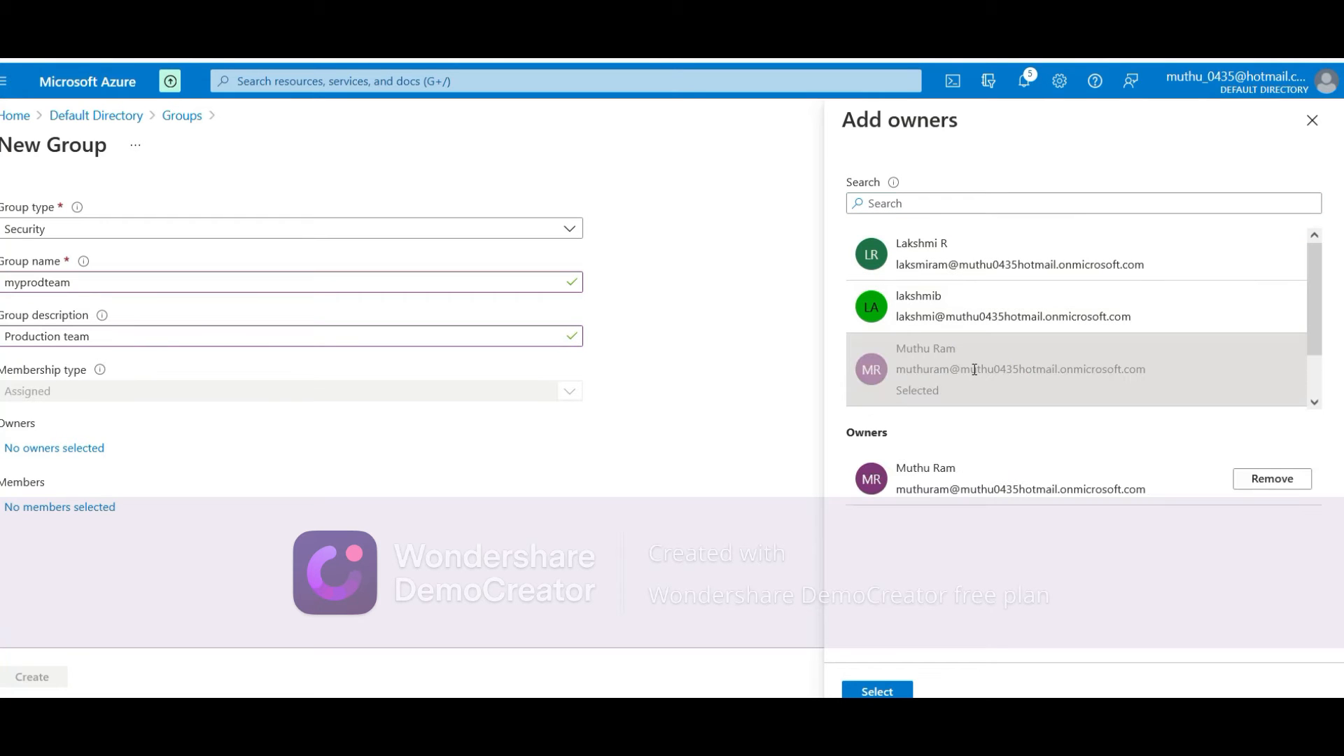
{"action": "left_click", "coordinate": [877, 691]}
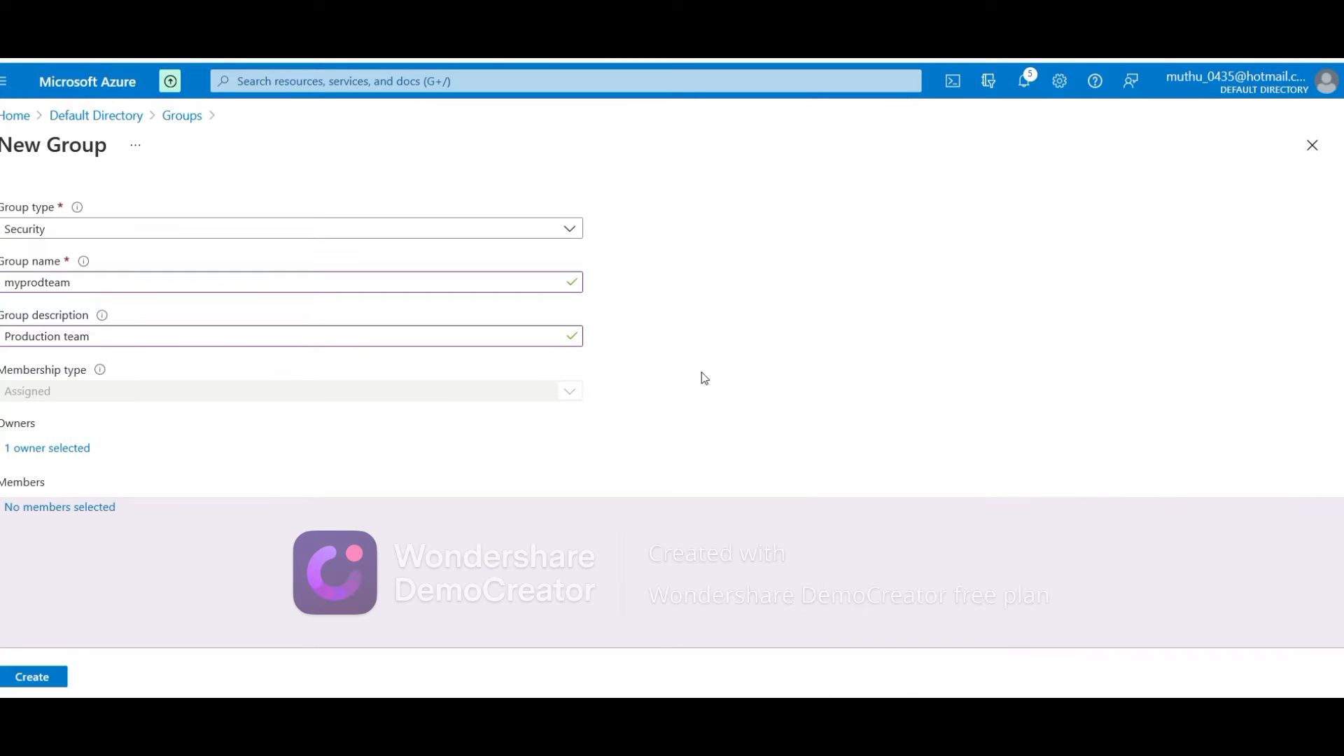
{"action": "left_click", "coordinate": [81, 507]}
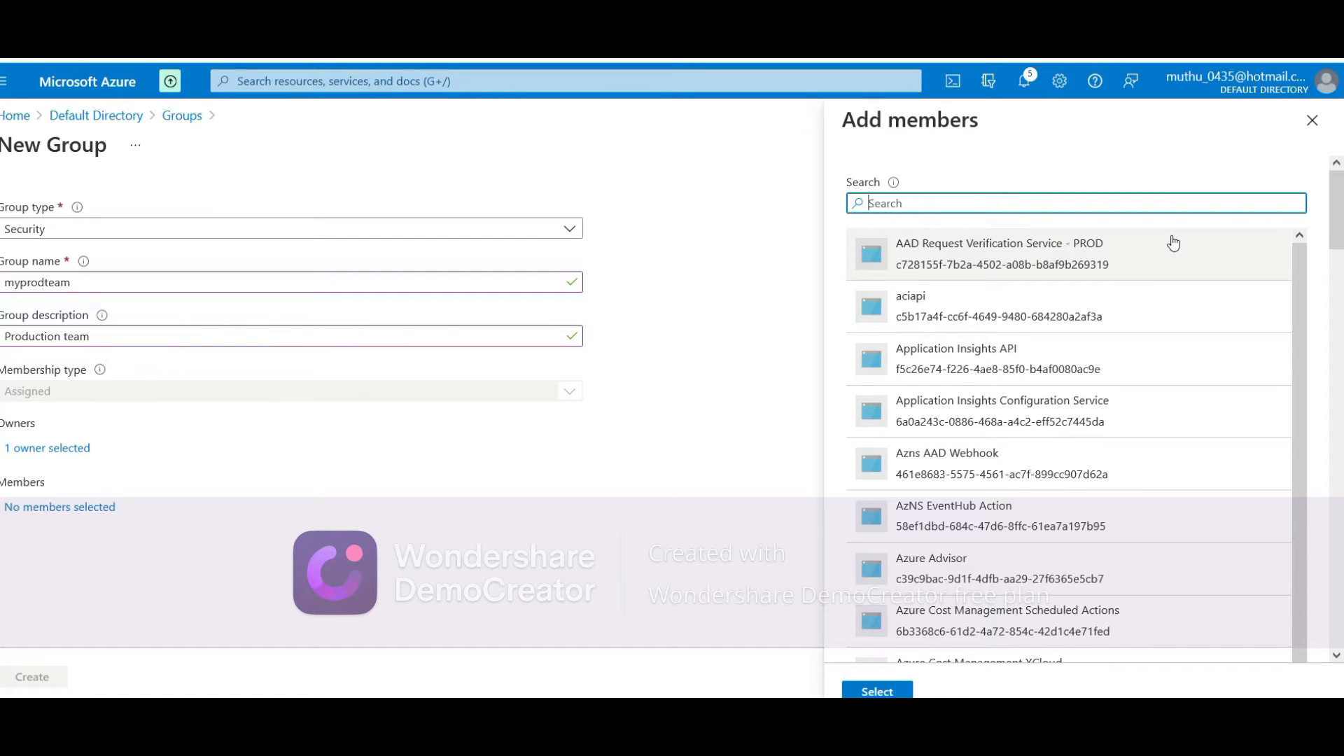
{"action": "left_click_drag", "start_coordinate": [1296, 274], "coordinate": [1265, 710]}
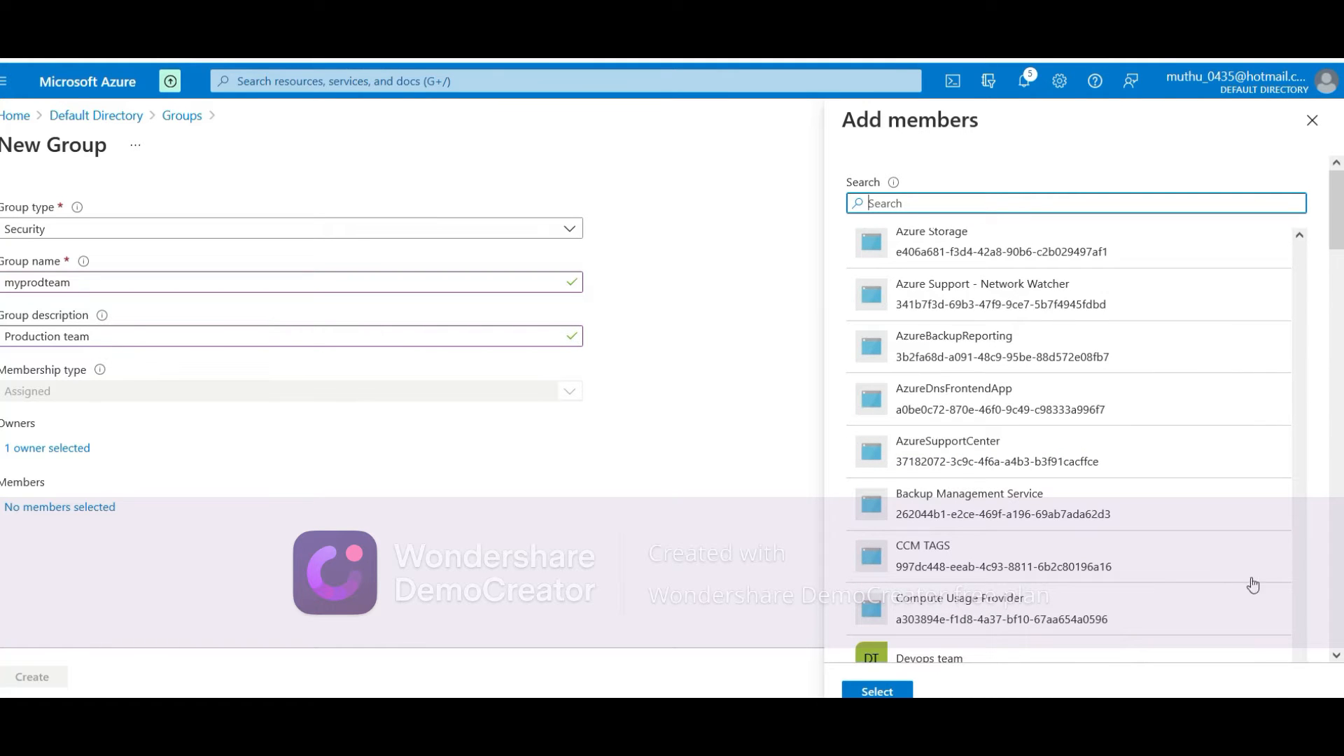
{"action": "scroll", "coordinate": [1116, 544], "scroll_direction": "down", "scroll_amount": 6}
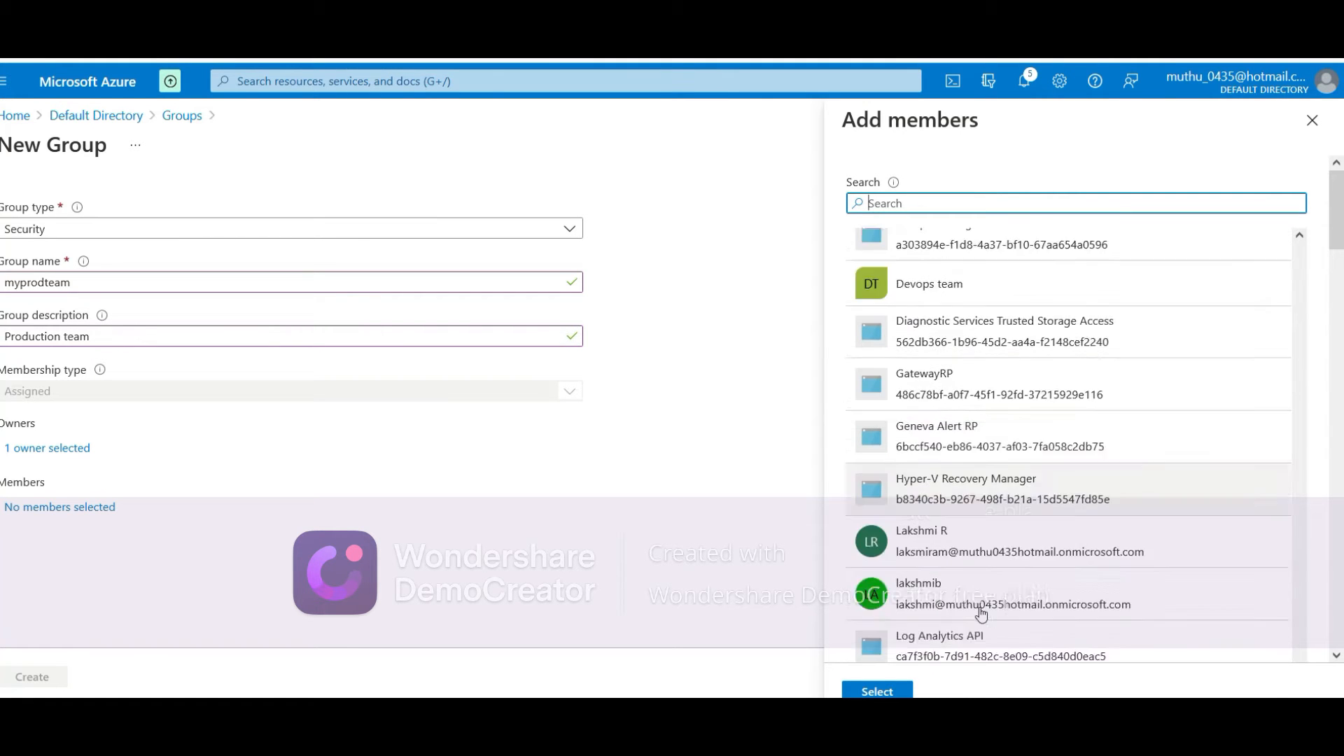
{"action": "scroll", "coordinate": [975, 521], "scroll_direction": "down", "scroll_amount": 10}
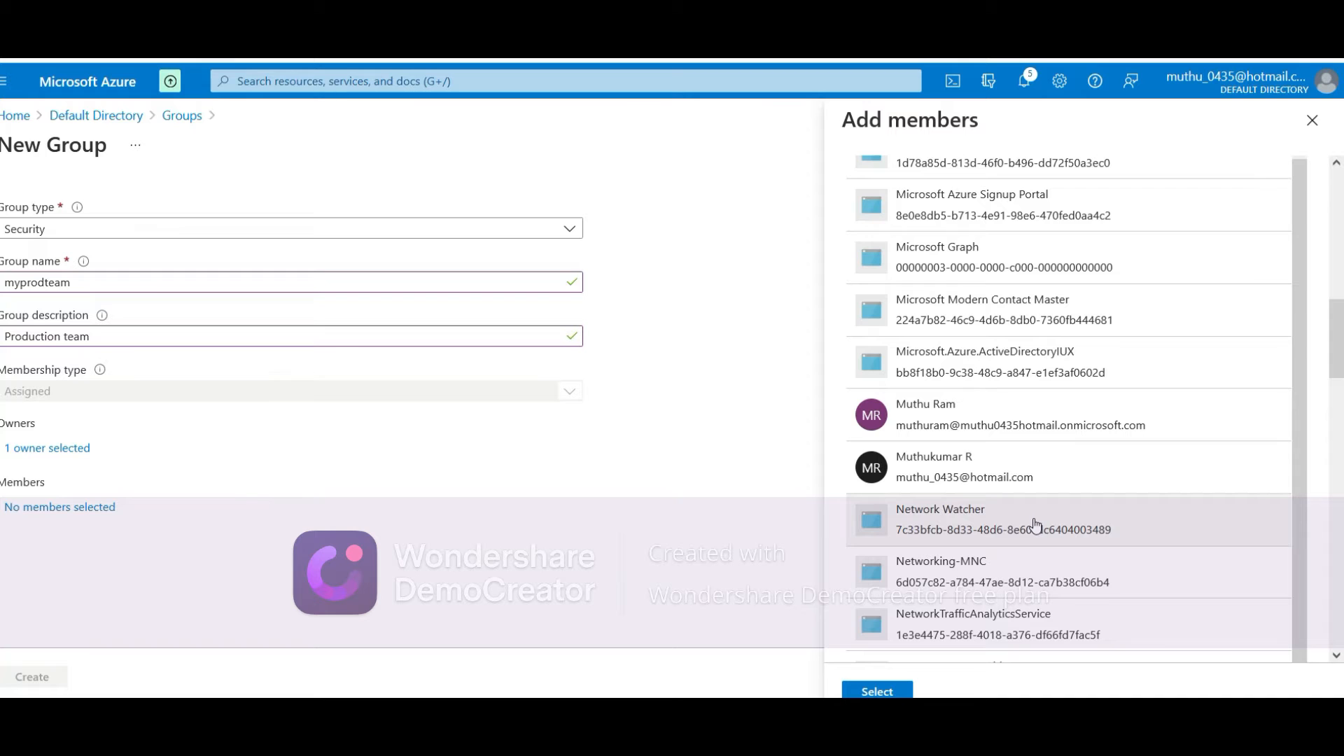
{"action": "scroll", "coordinate": [1036, 523], "scroll_direction": "down", "scroll_amount": 5}
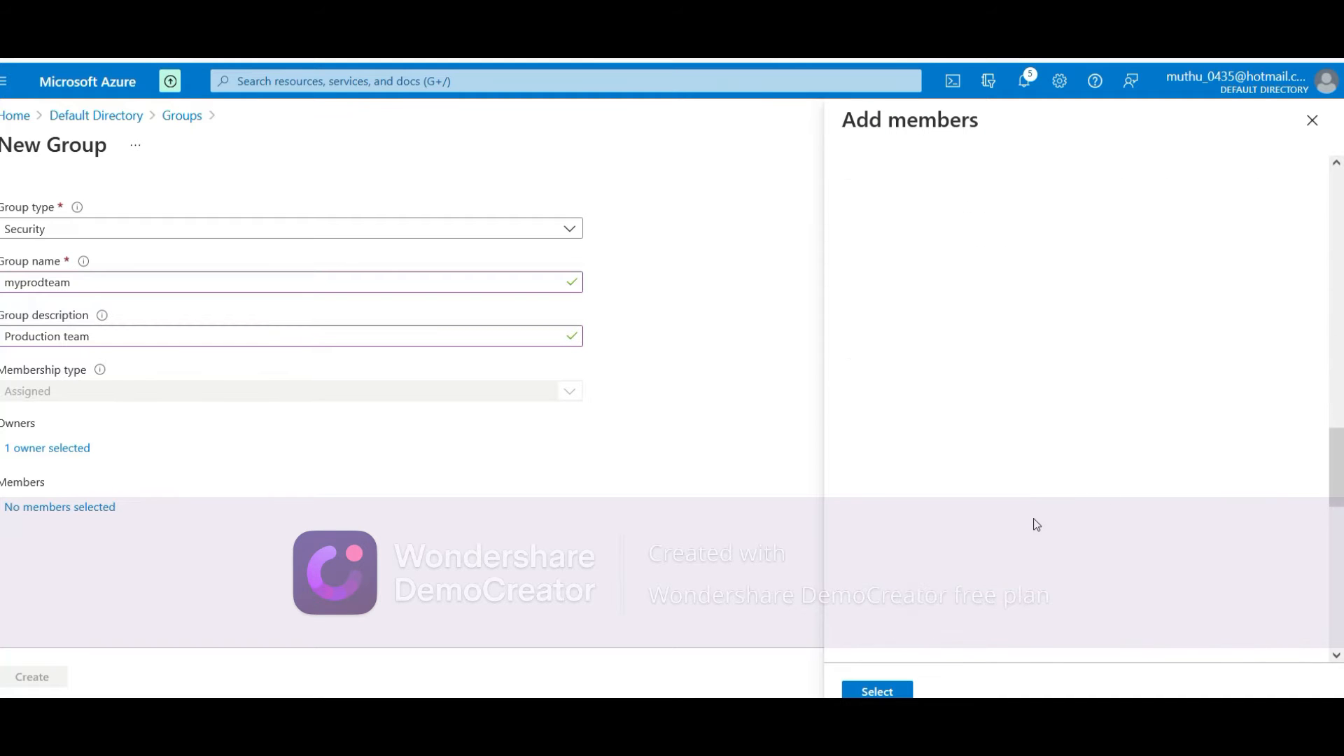
{"action": "scroll", "coordinate": [942, 469], "scroll_direction": "up", "scroll_amount": 4}
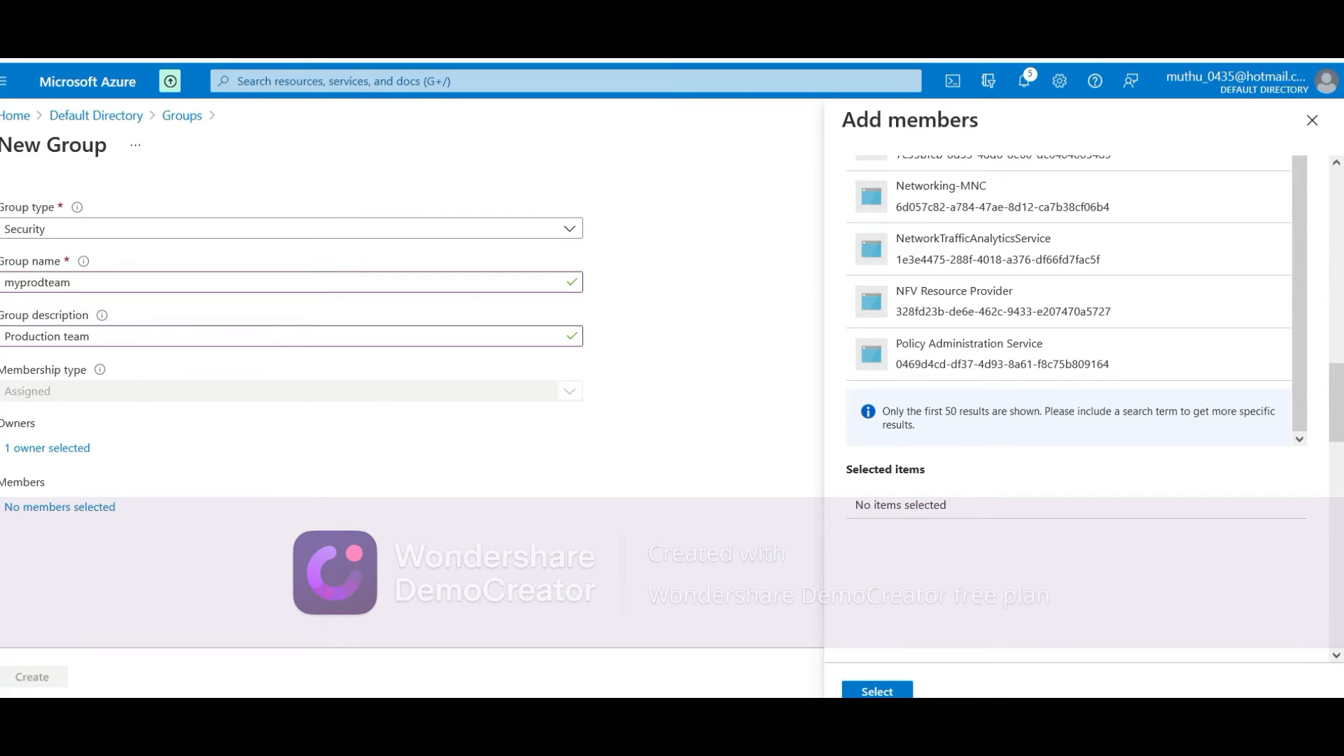
{"action": "key", "text": "Escape"}
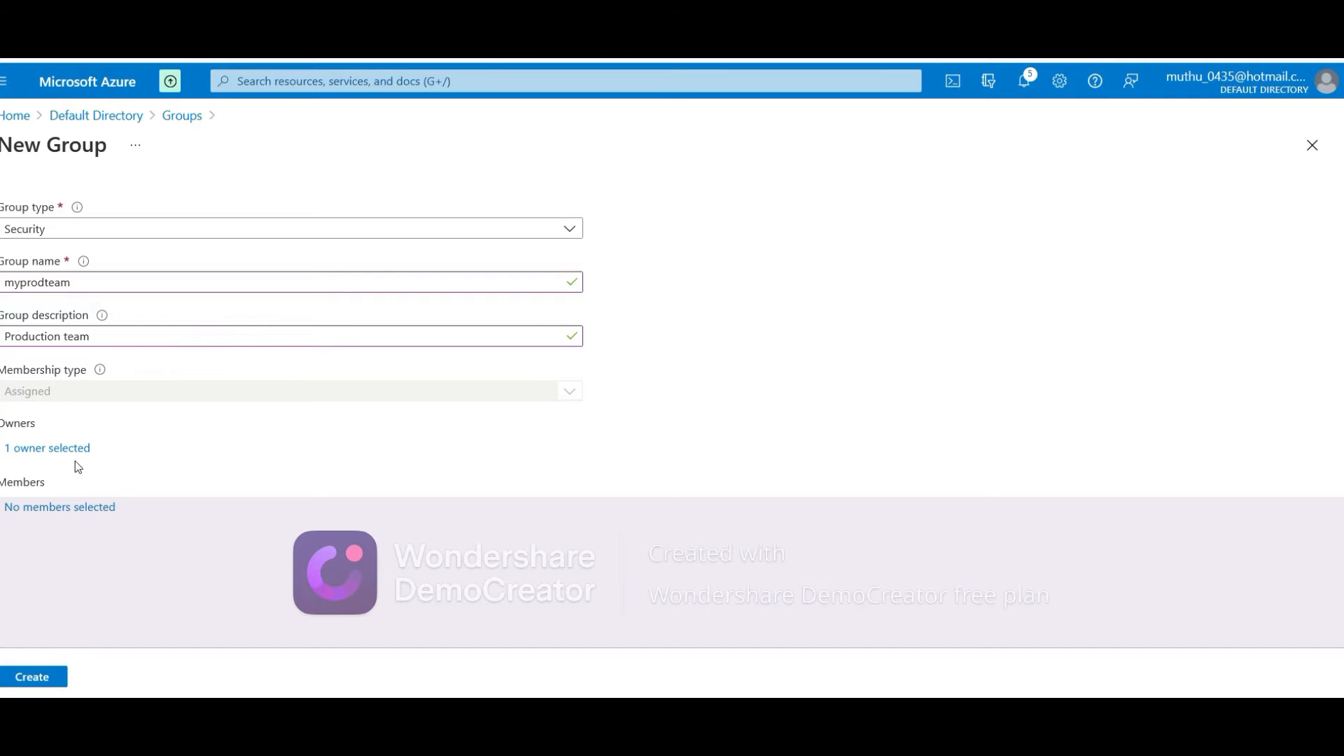
Create myprodteam, refresh the groups list, and open the myprodteam page
{"action": "left_click", "coordinate": [42, 677]}
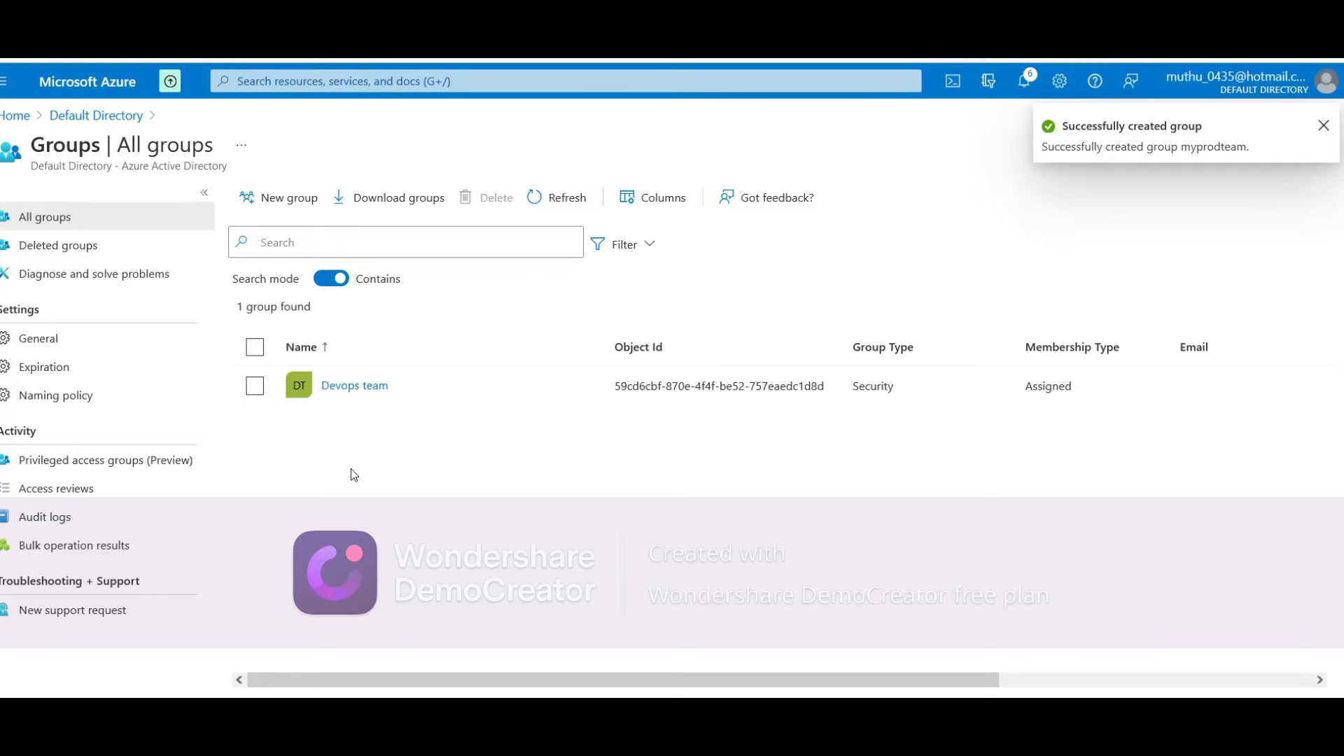
{"action": "left_click", "coordinate": [549, 199]}
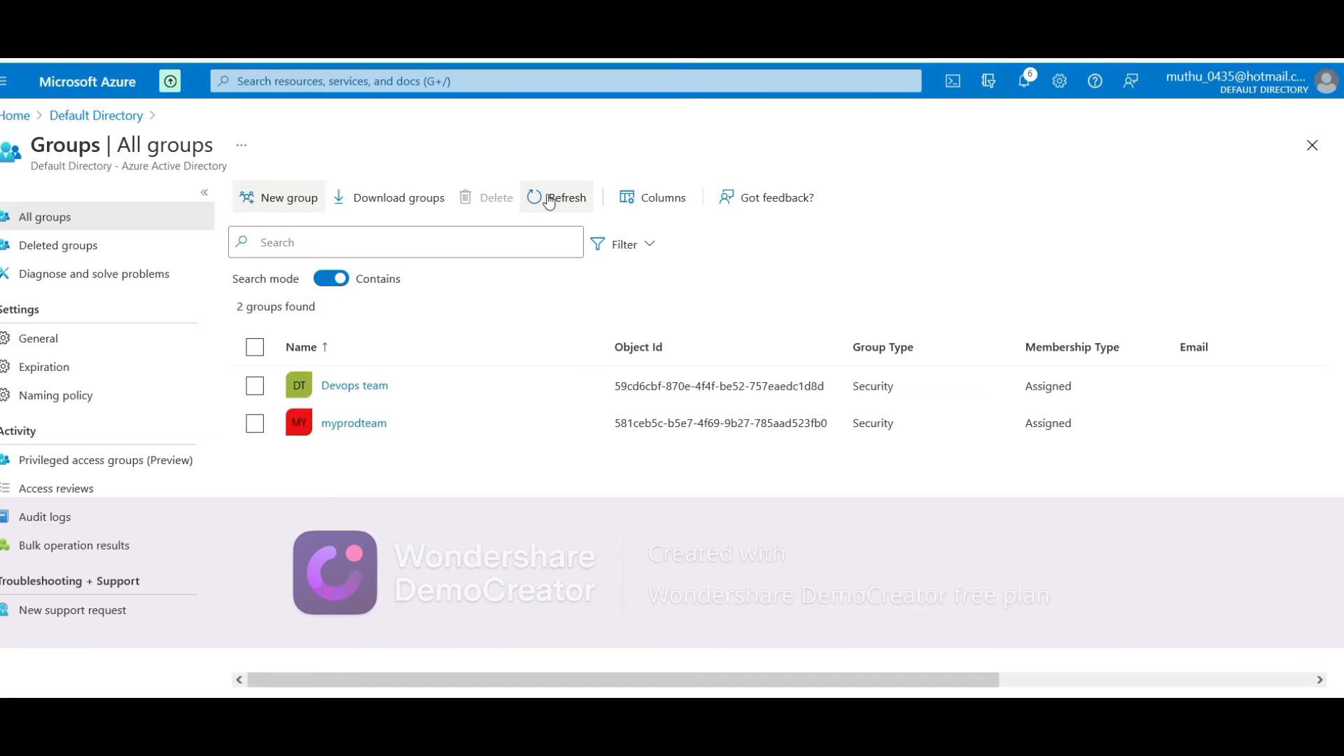
{"action": "left_click", "coordinate": [343, 423]}
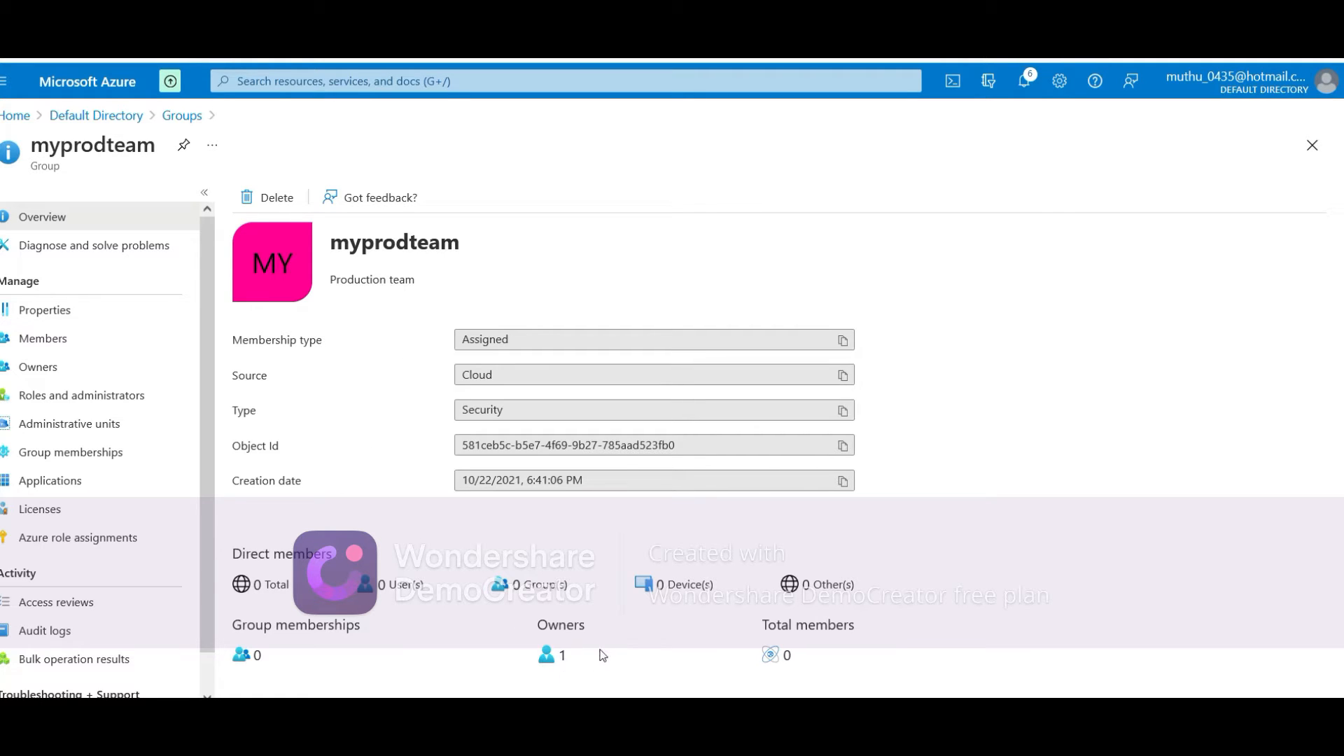
Check myprodteam's owners and members, then reopen the group's page
{"action": "left_click", "coordinate": [110, 361]}
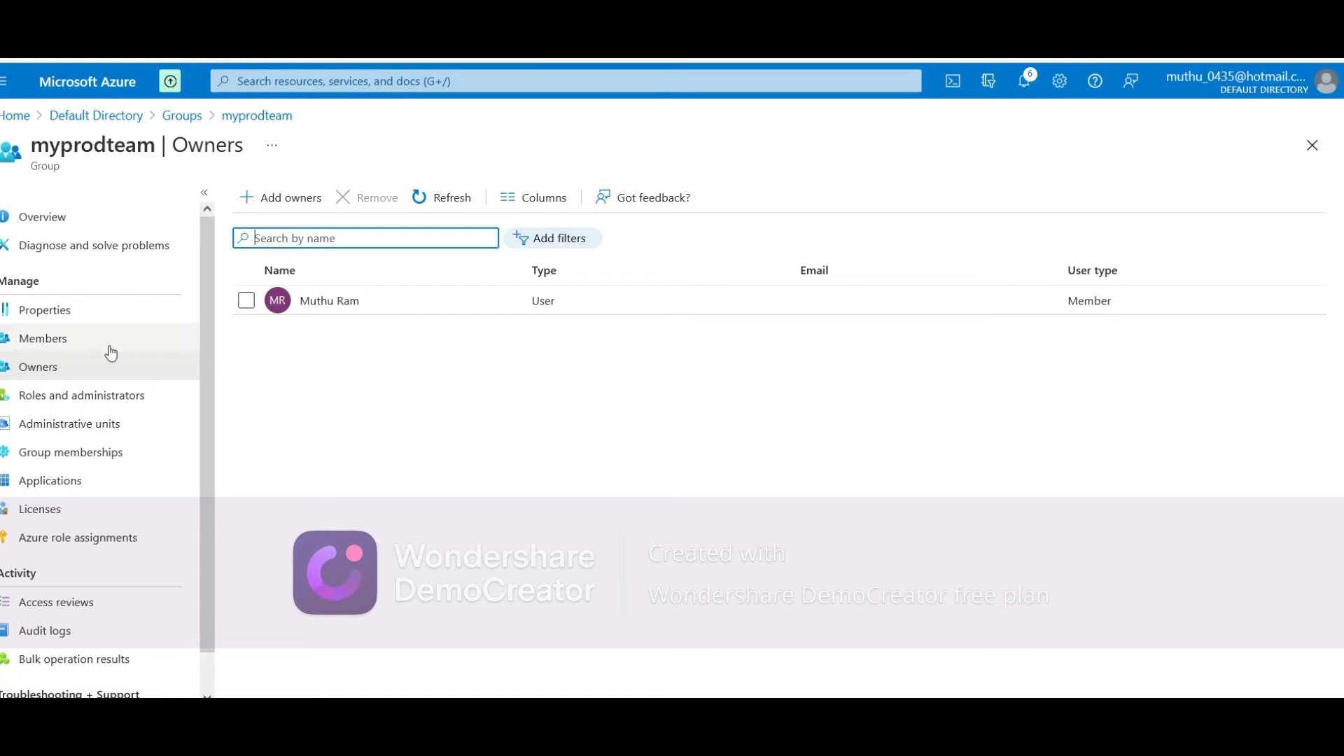
{"action": "left_click", "coordinate": [100, 230]}
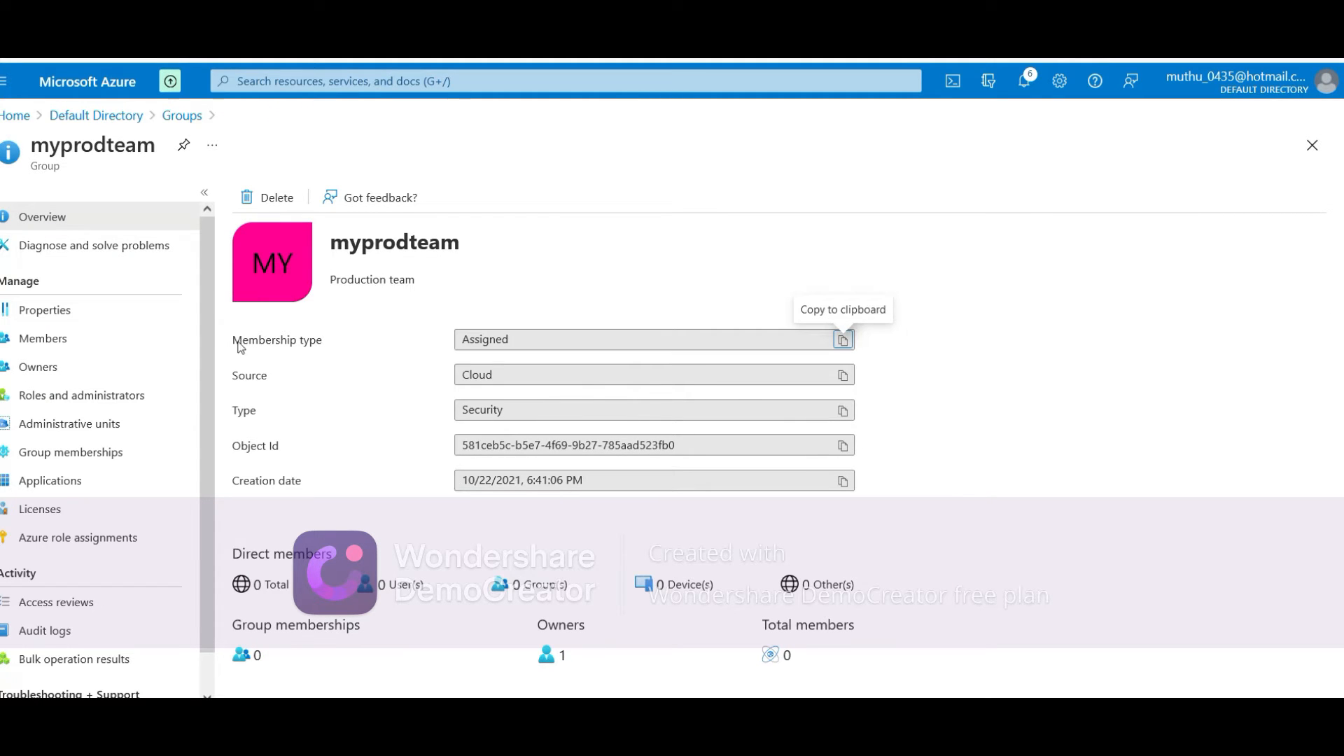
{"action": "left_click", "coordinate": [119, 337]}
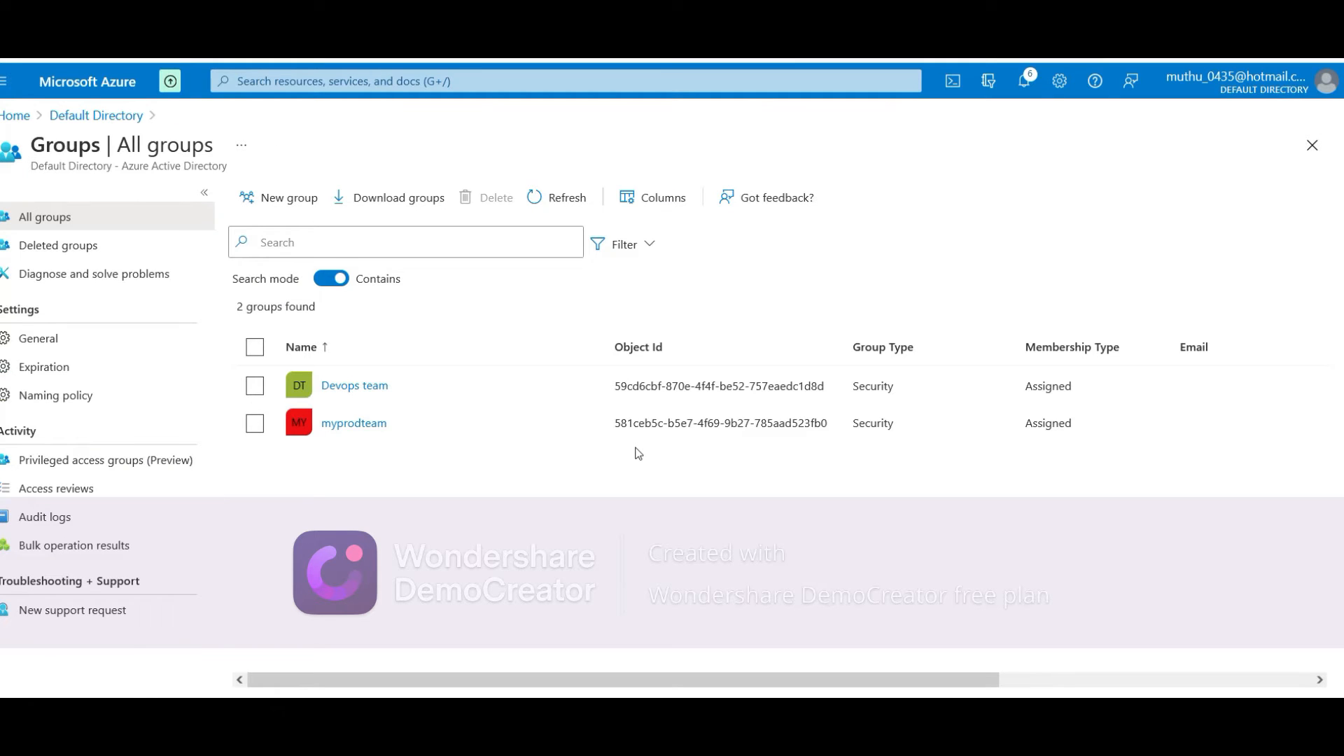
{"action": "left_click", "coordinate": [364, 428]}
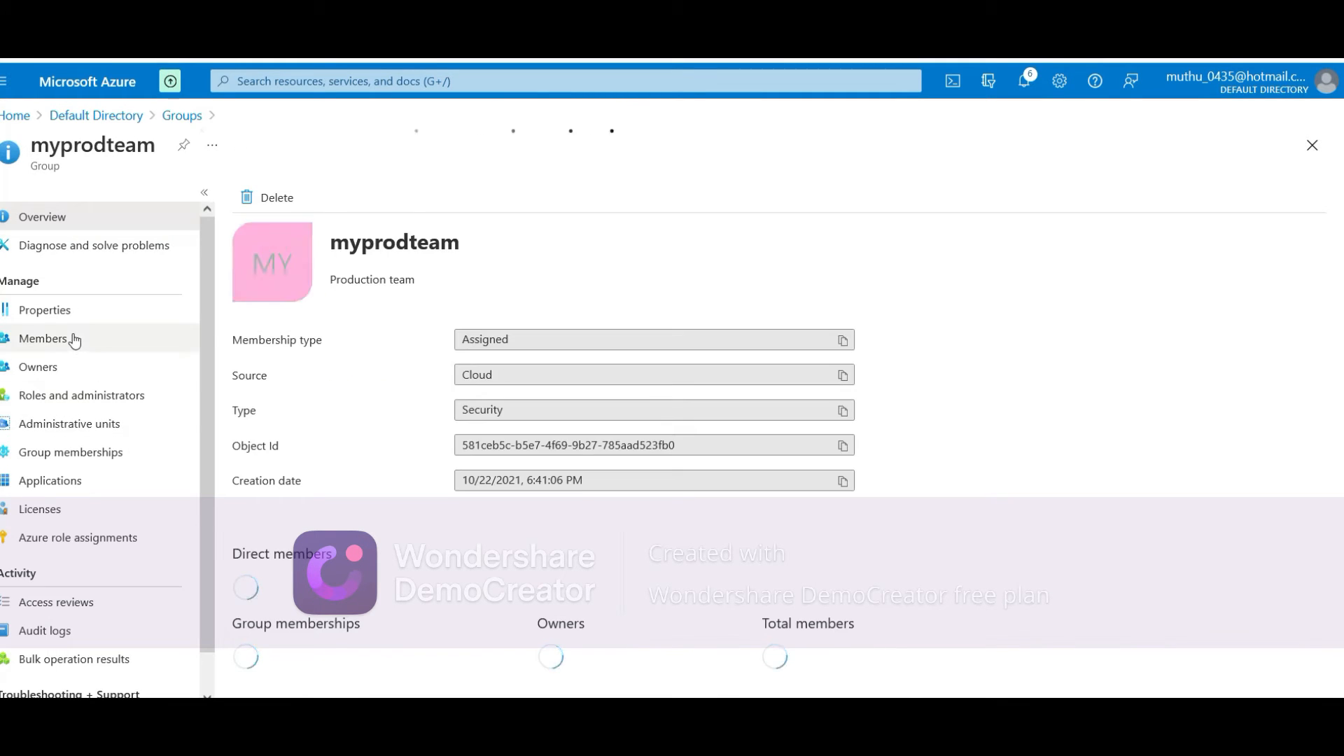
Review the group's members, owners and roles, then return to the Default Directory overview
{"action": "left_click", "coordinate": [75, 341]}
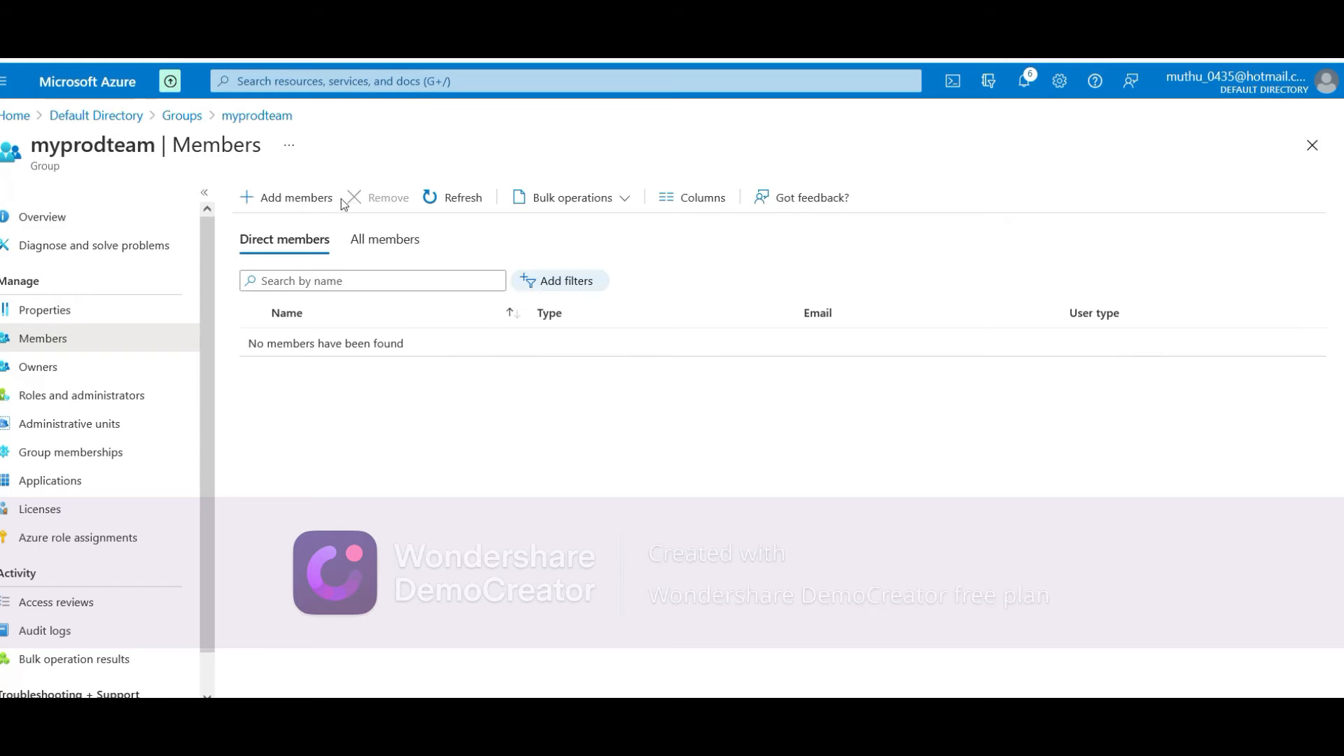
{"action": "left_click", "coordinate": [59, 368]}
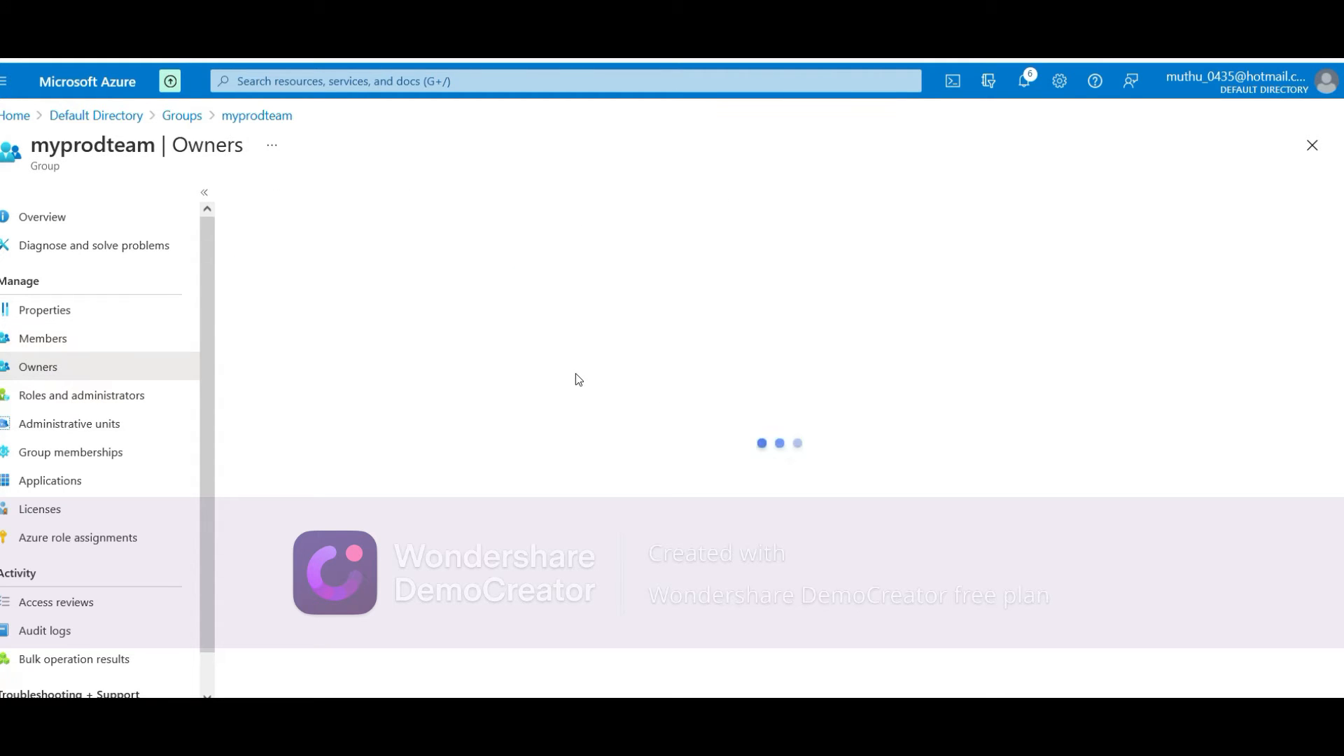
{"action": "left_click", "coordinate": [168, 404]}
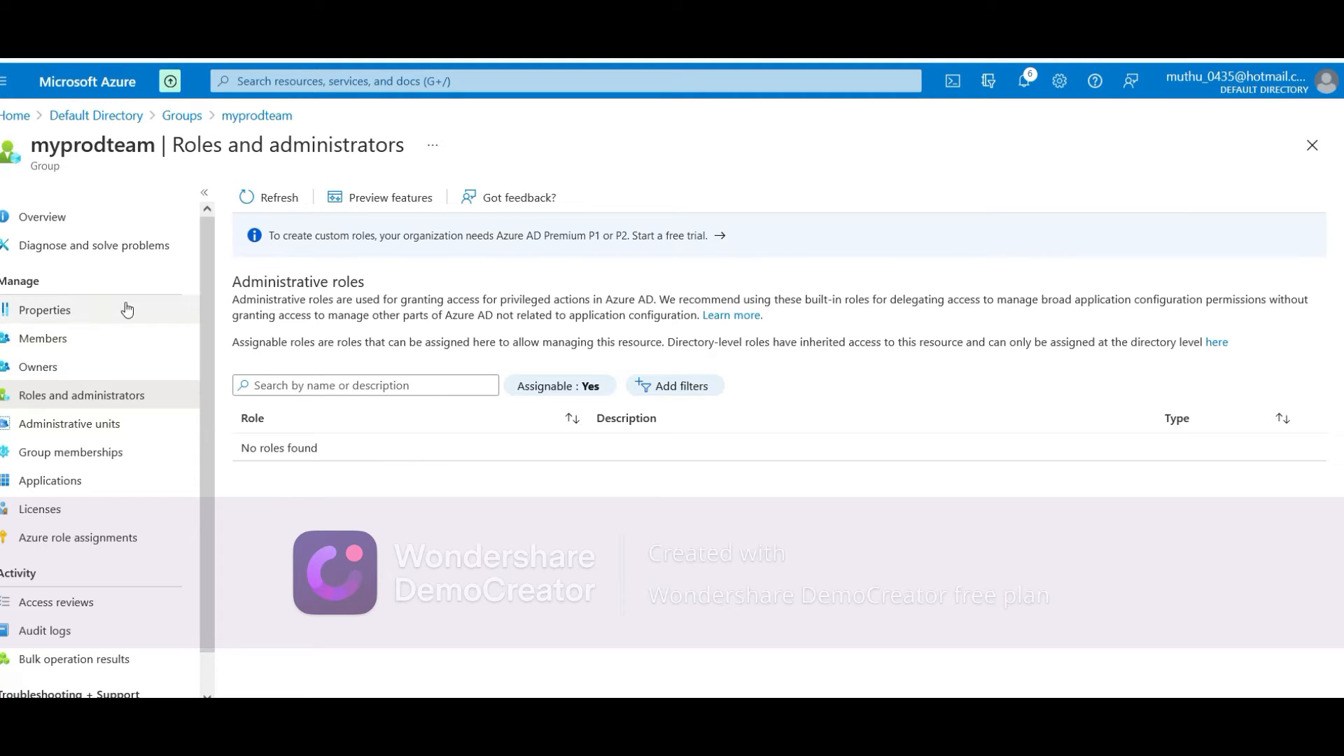
{"action": "left_click", "coordinate": [121, 224]}
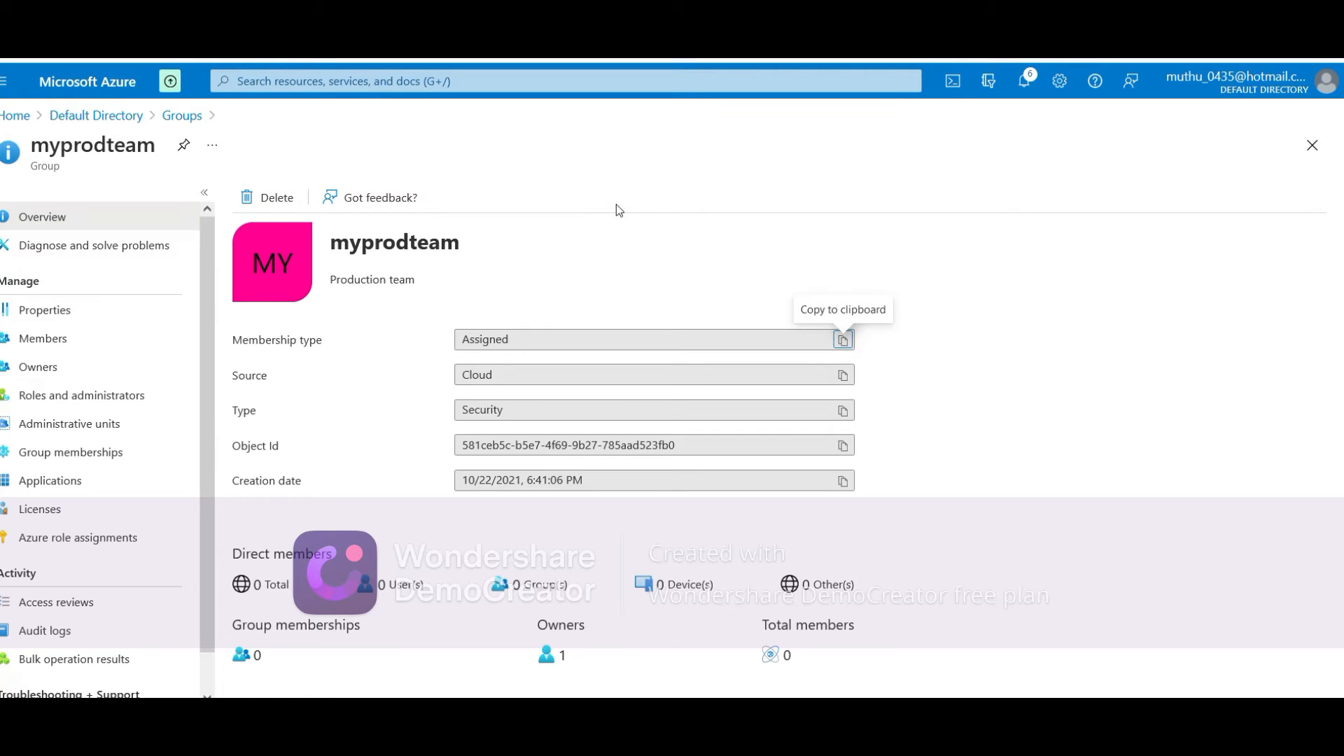
{"action": "left_click", "coordinate": [119, 121]}
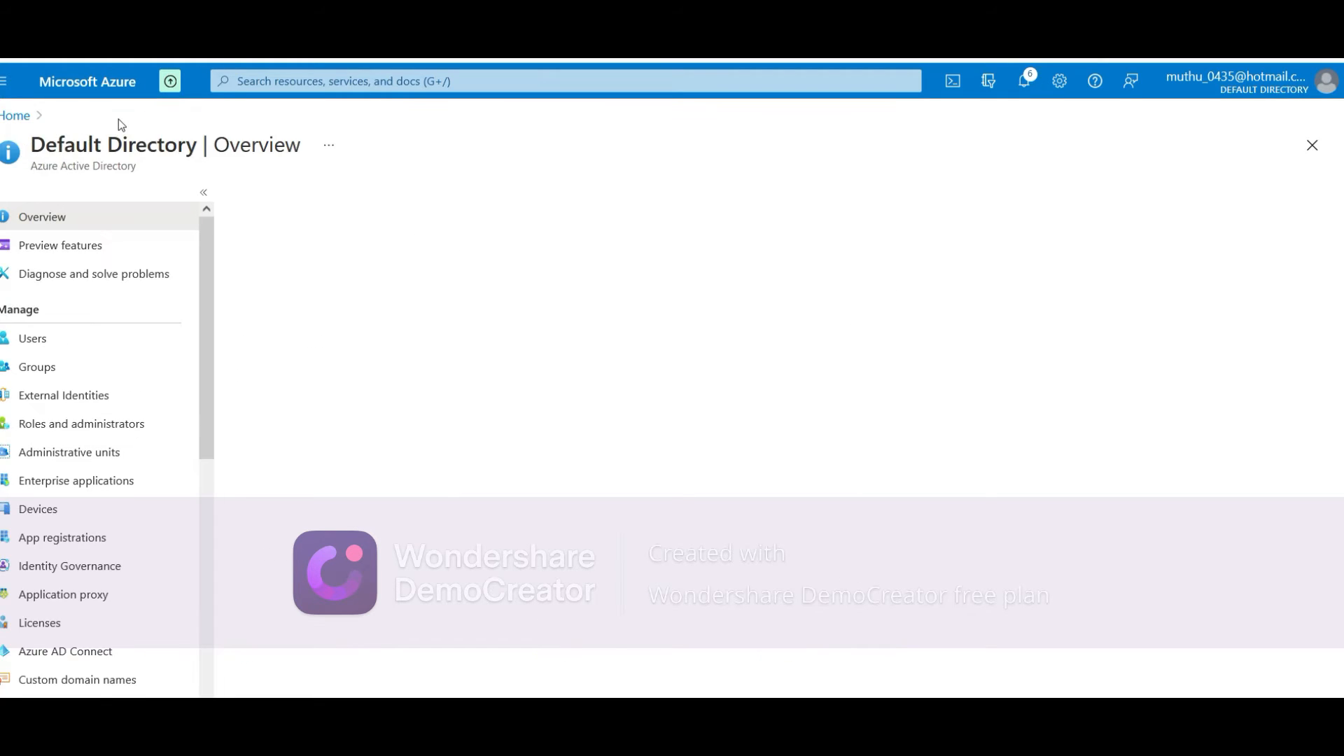
From the groups list, start a fresh Security group, ready to enter its name
{"action": "left_click", "coordinate": [47, 367]}
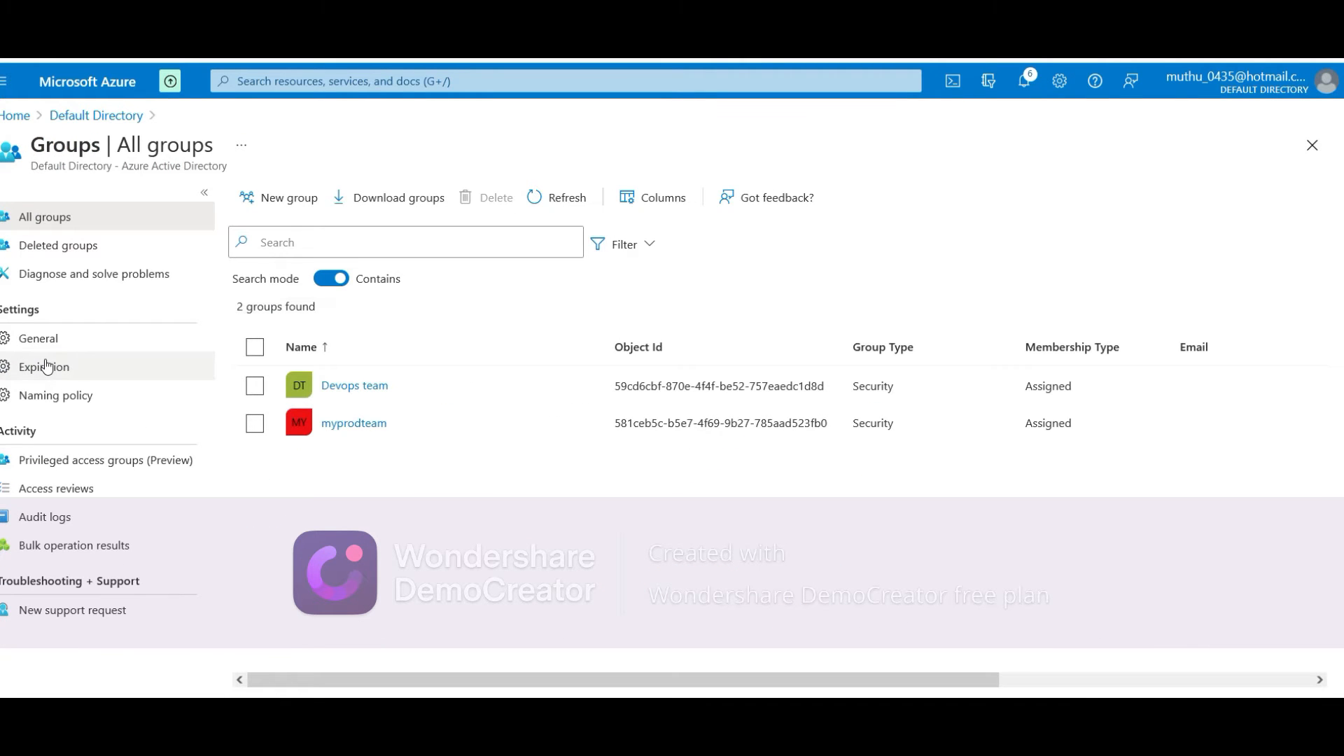
{"action": "left_click", "coordinate": [274, 207]}
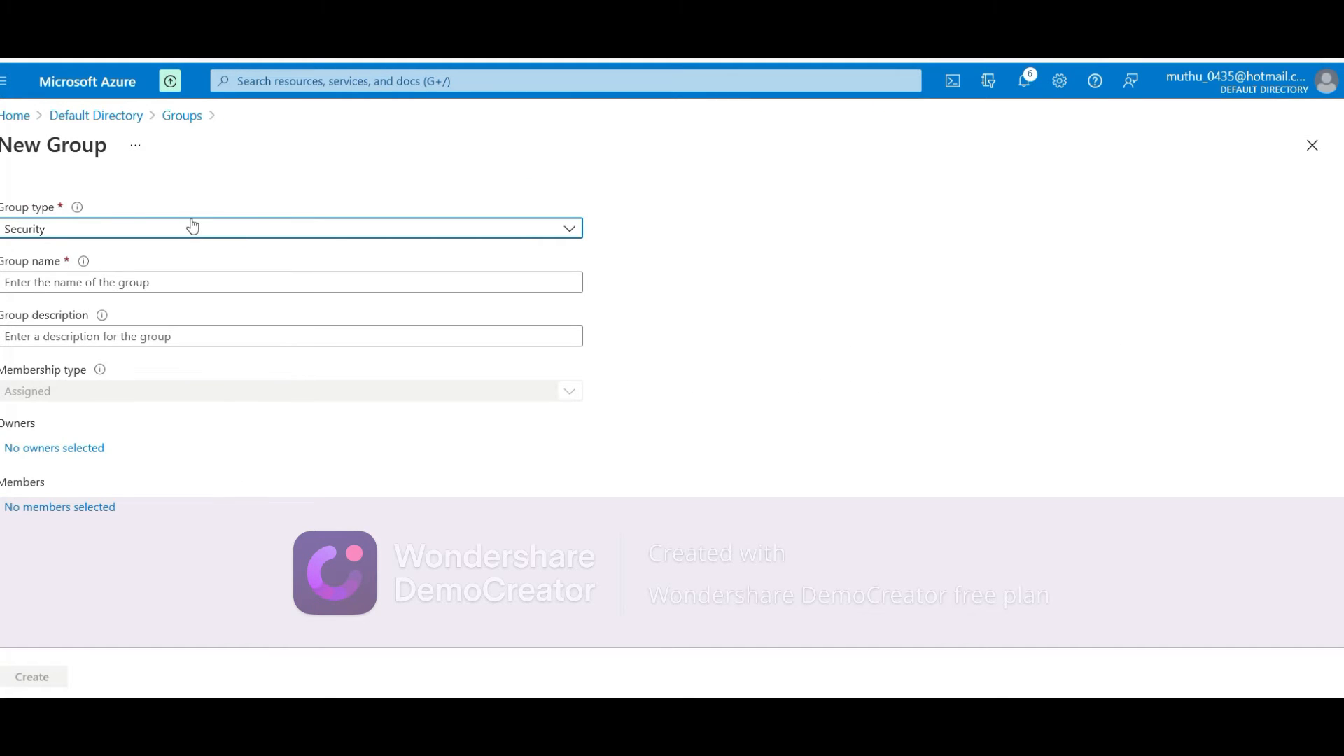
{"action": "left_click", "coordinate": [193, 226]}
{"action": "left_click", "coordinate": [193, 226]}
{"action": "left_click", "coordinate": [111, 272]}
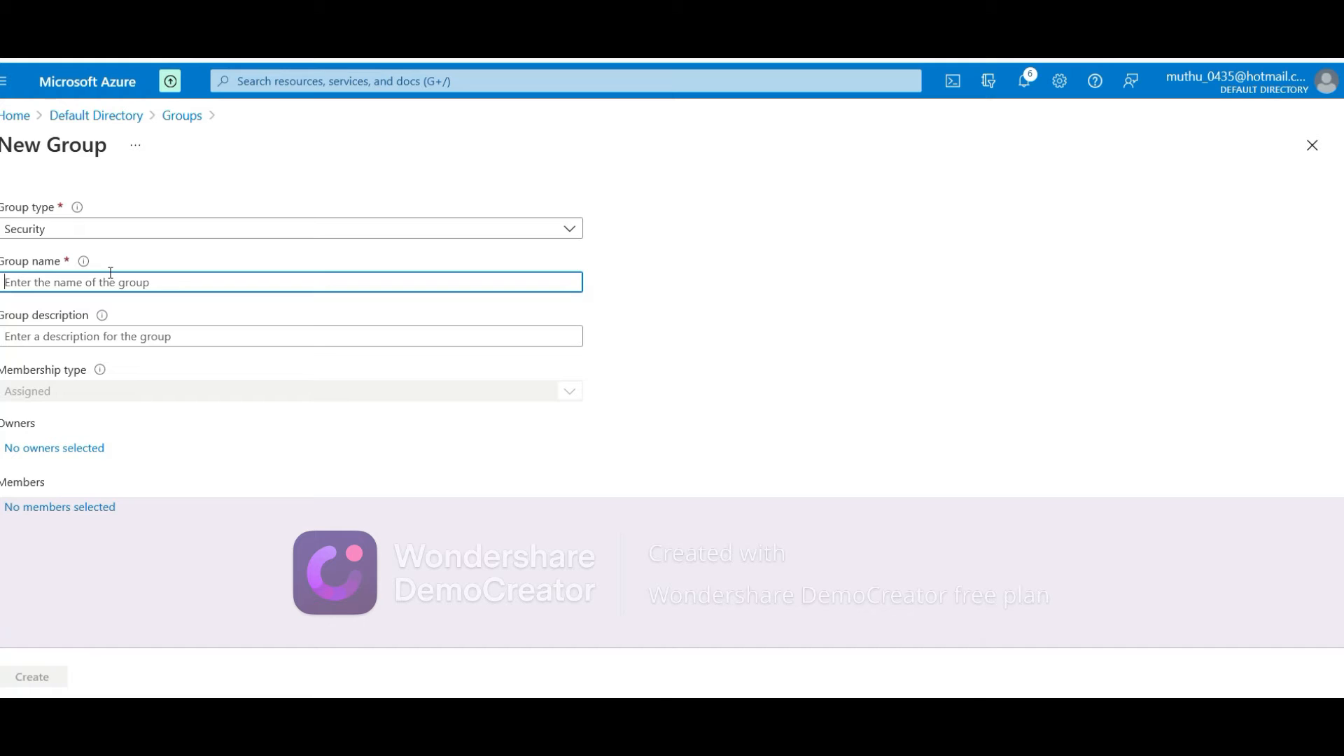
Enter 'Dynamic' as both the group name and the group description
{"action": "type", "text": "Dynaci"}
{"action": "key", "text": "BackSpace"}
{"action": "key", "text": "BackSpace"}
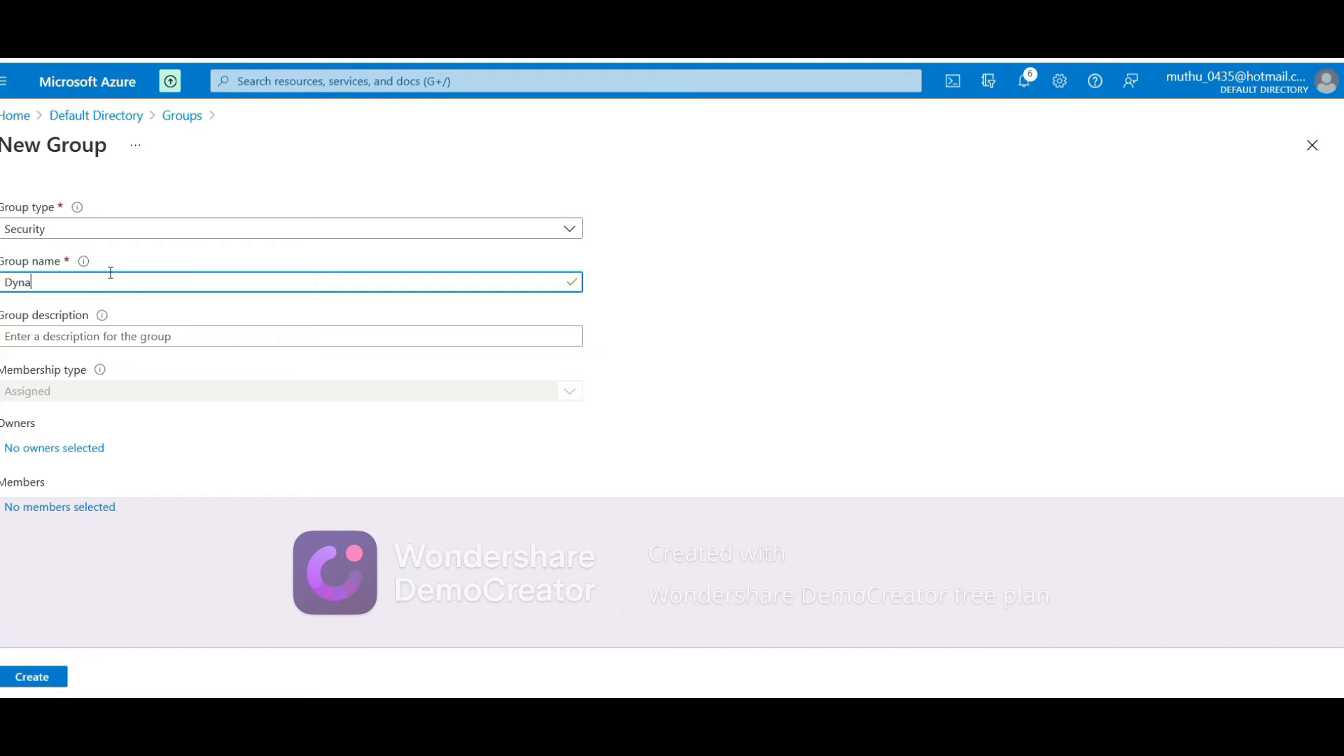
{"action": "type", "text": "mic"}
{"action": "key", "text": "Tab"}
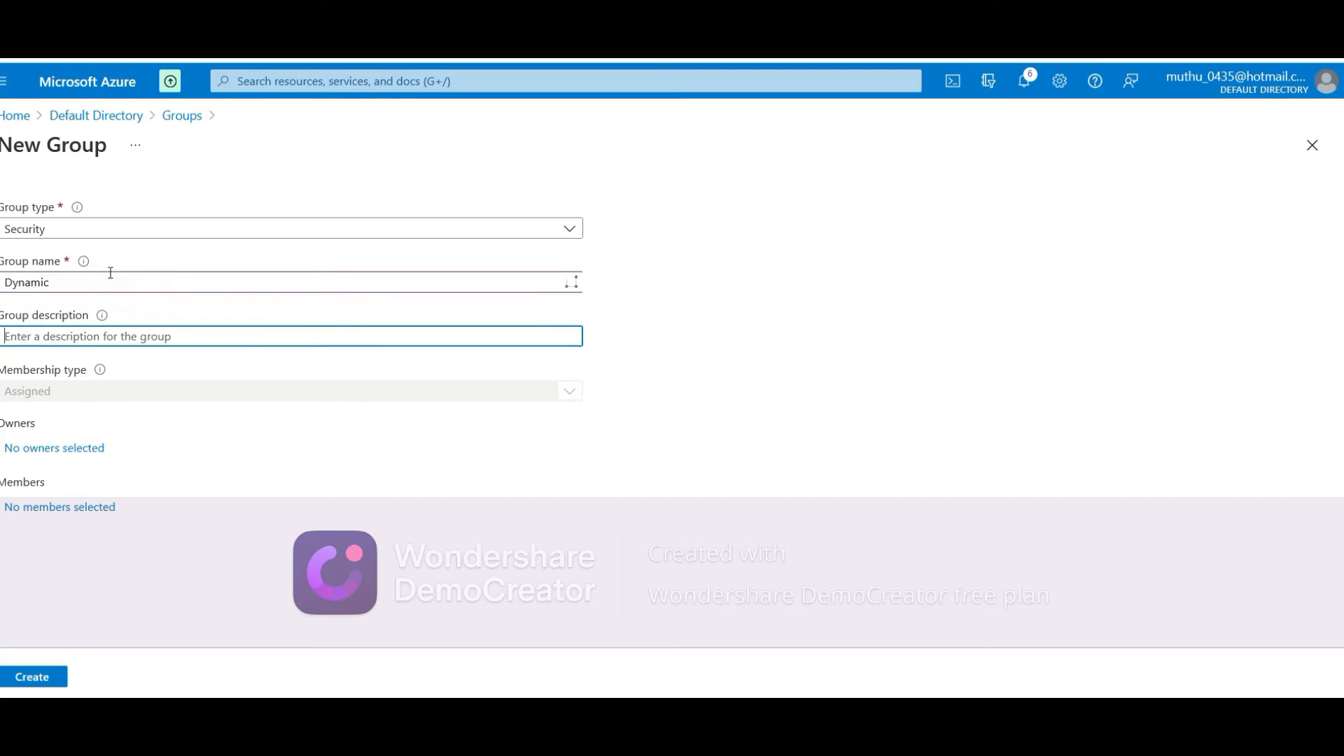
{"action": "type", "text": "D"}
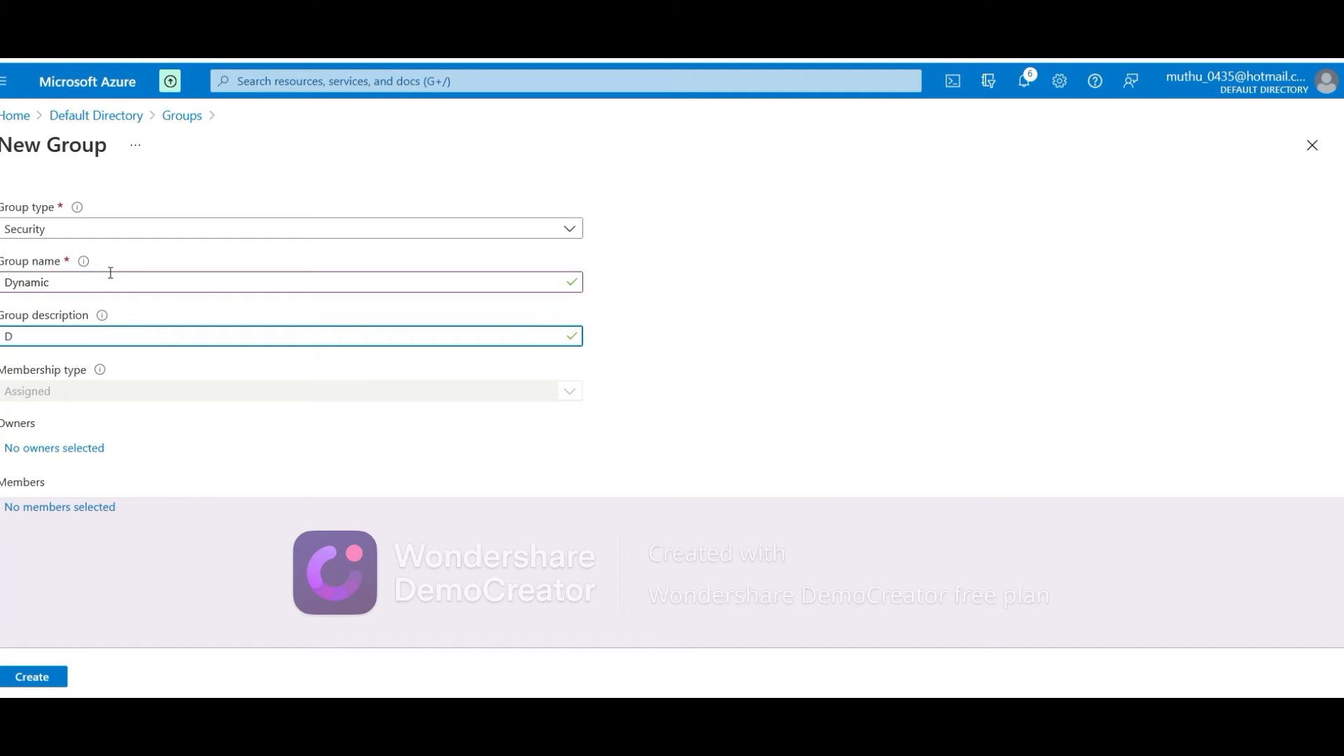
{"action": "type", "text": "ynamic"}
{"action": "key", "text": "Tab"}
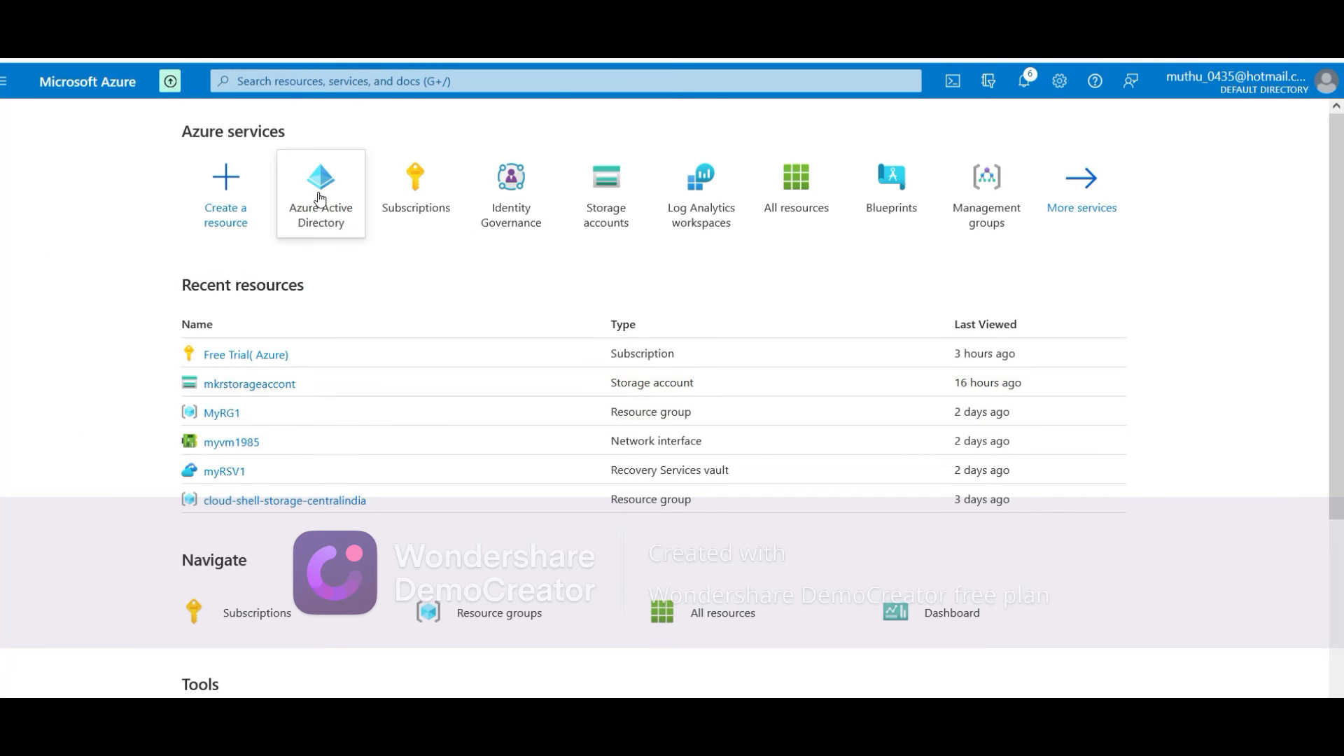
{"action": "mouse_move", "coordinate": [320, 199]}
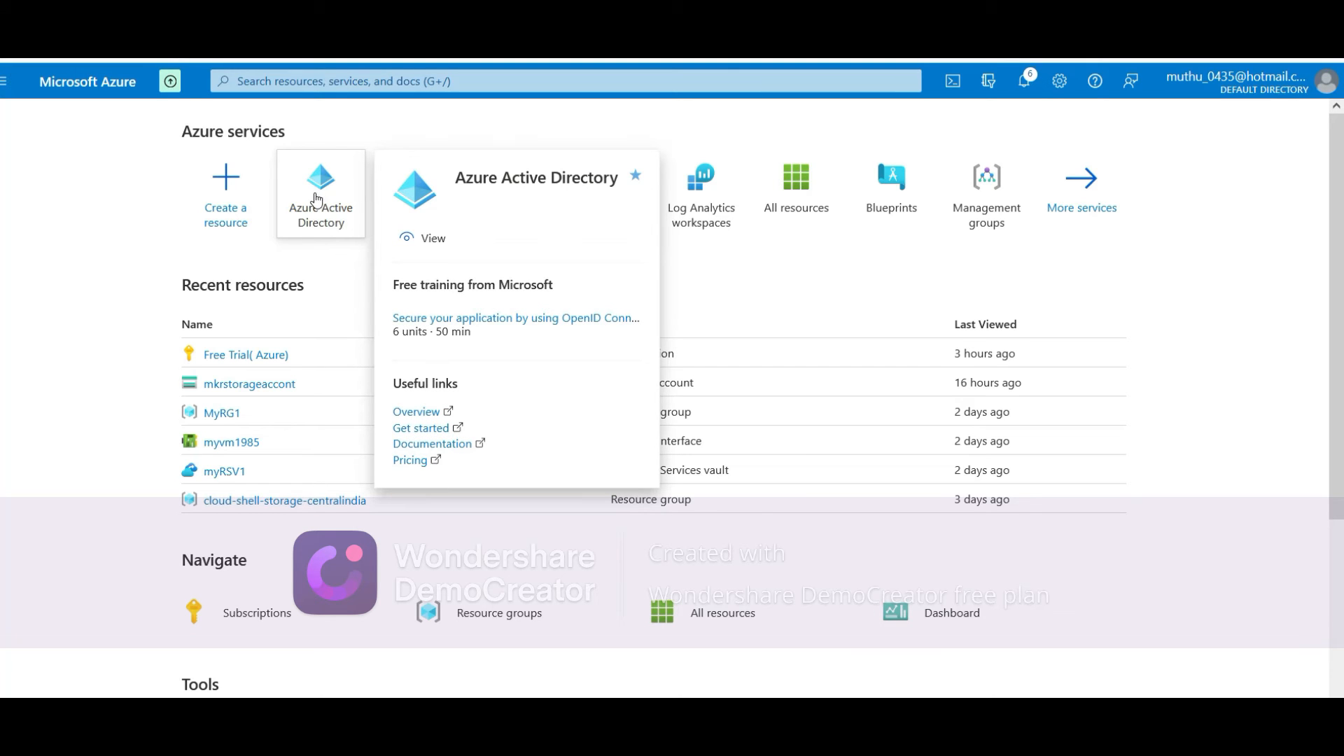
{"action": "left_click", "coordinate": [316, 200]}
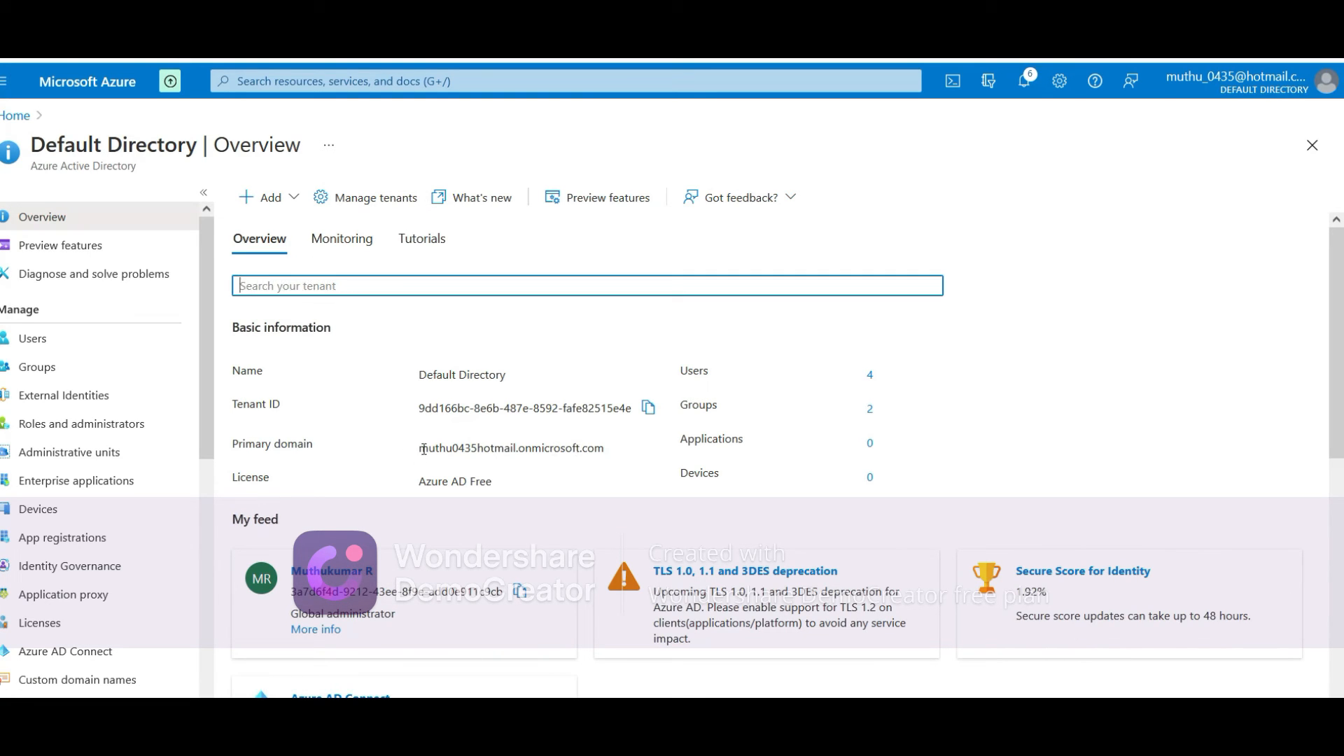
{"action": "left_click_drag", "start_coordinate": [423, 449], "coordinate": [602, 456]}
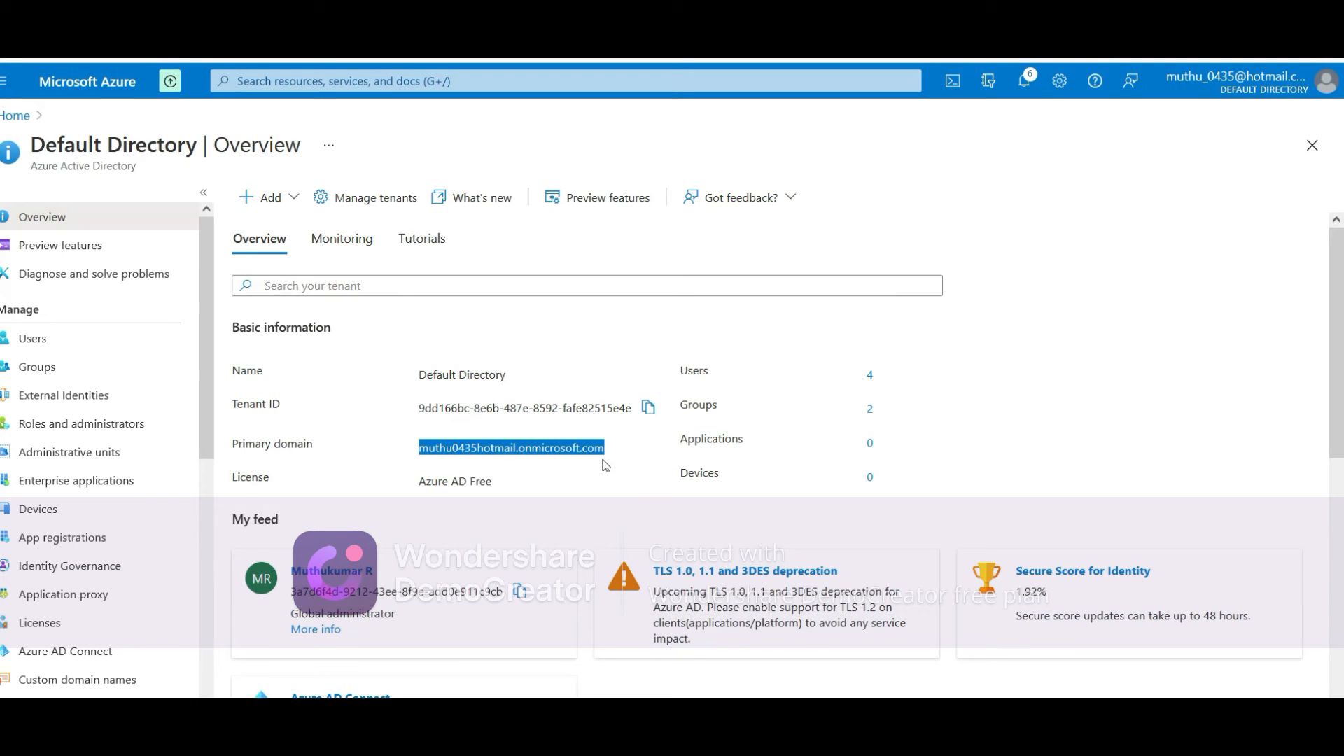
{"action": "left_click", "coordinate": [30, 379]}
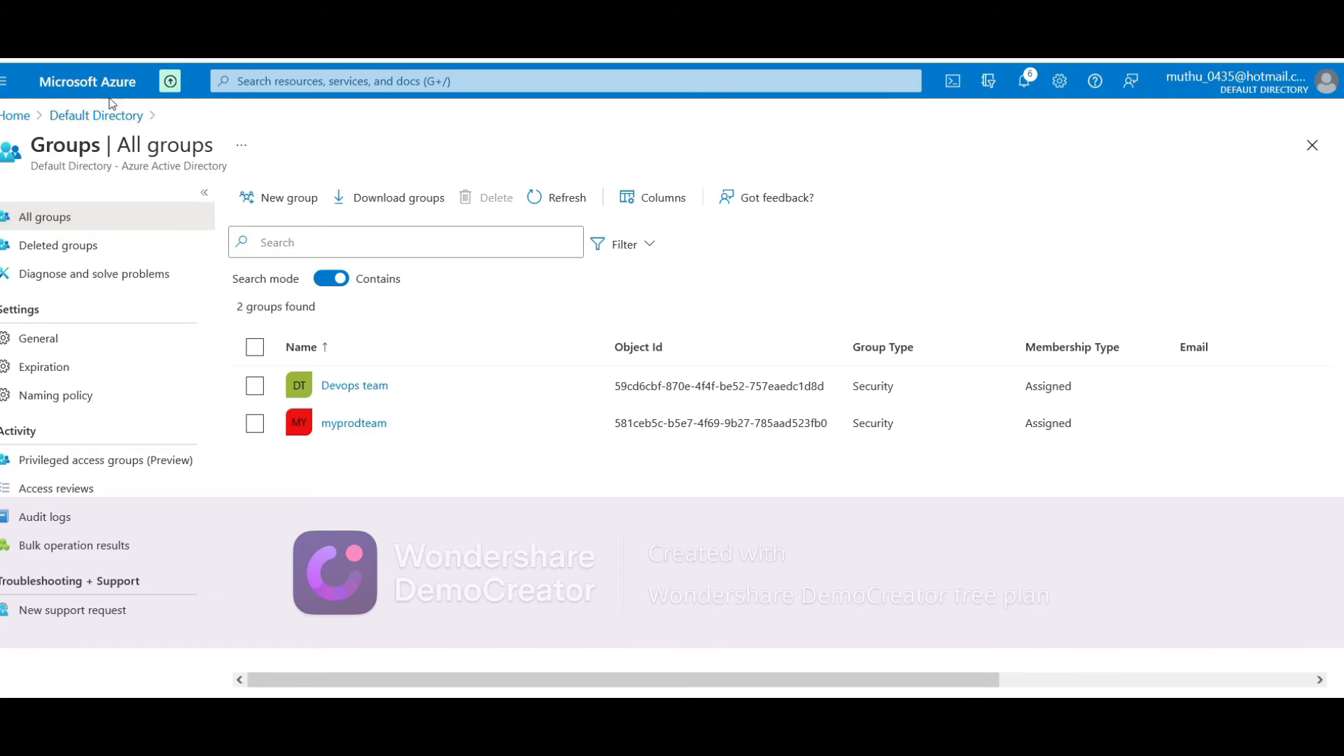
{"action": "left_click", "coordinate": [12, 119]}
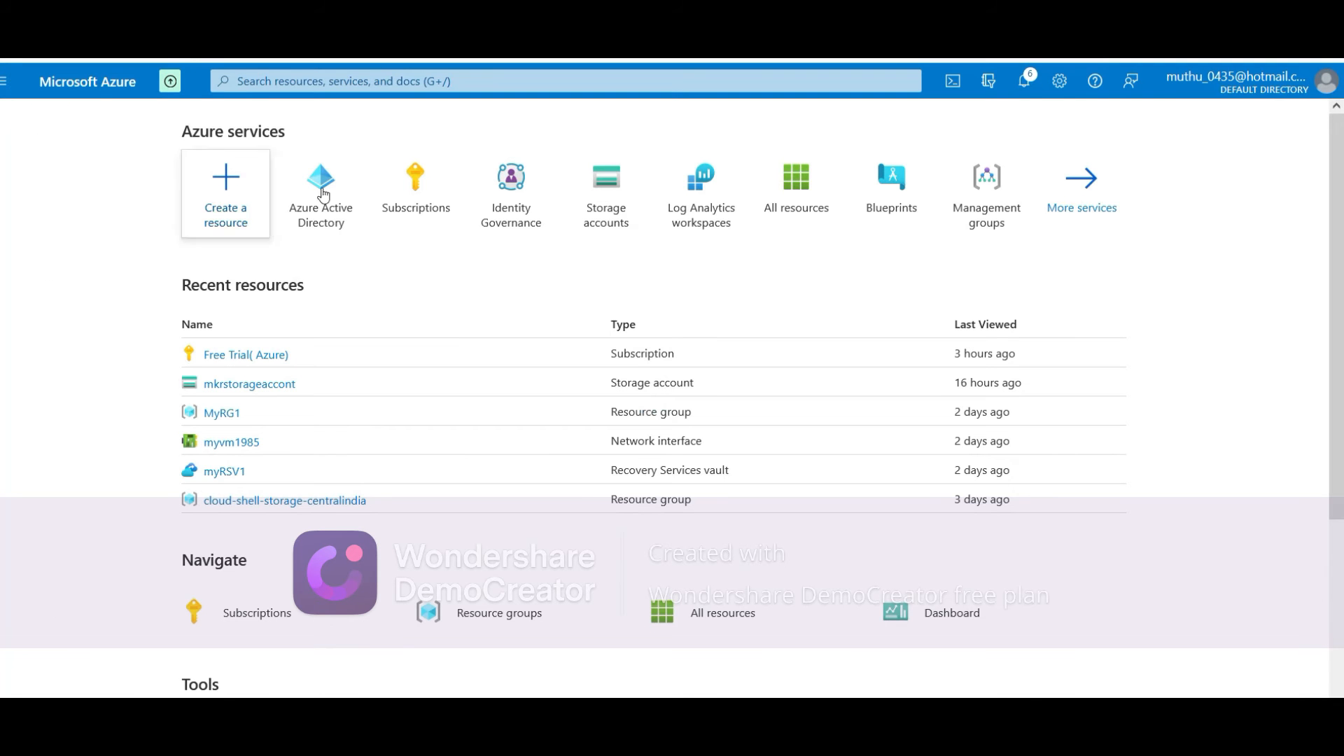
Open the users list, widen the User principal name column, then return to the directory overview
{"action": "left_click", "coordinate": [316, 199]}
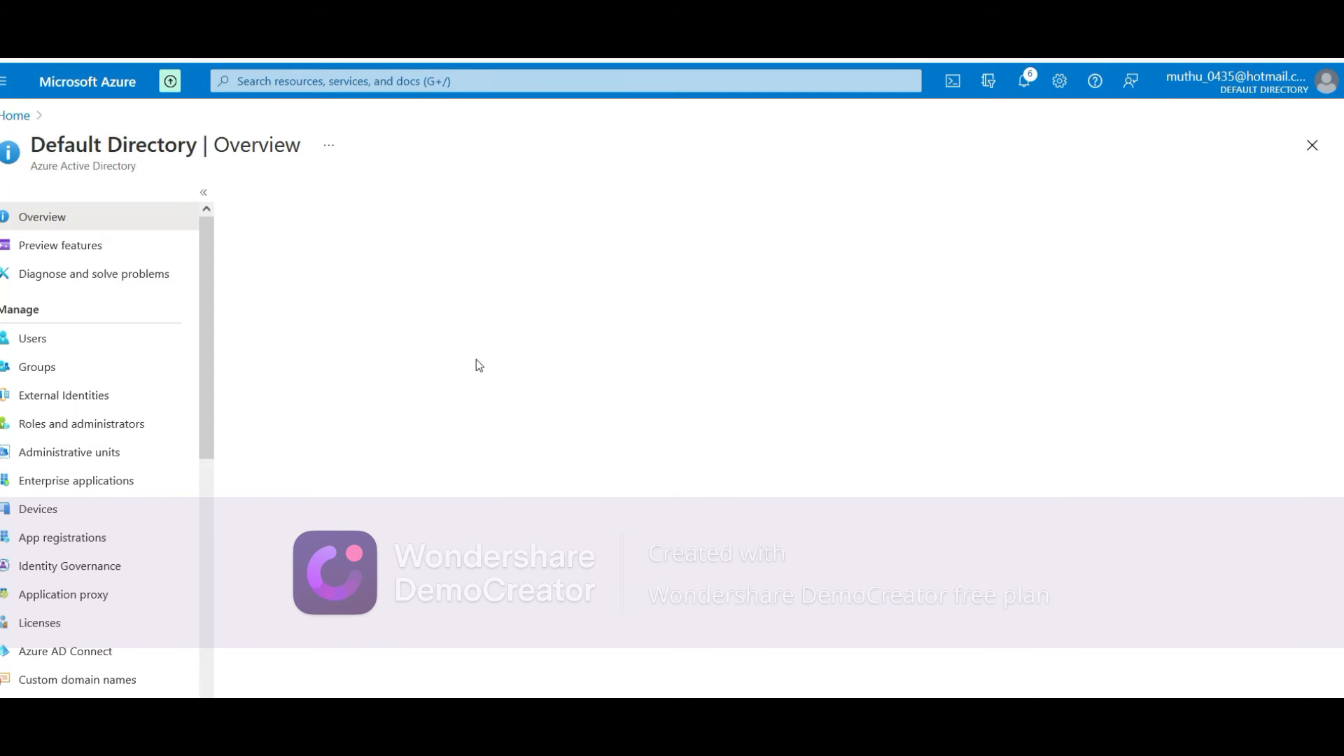
{"action": "left_click", "coordinate": [99, 348]}
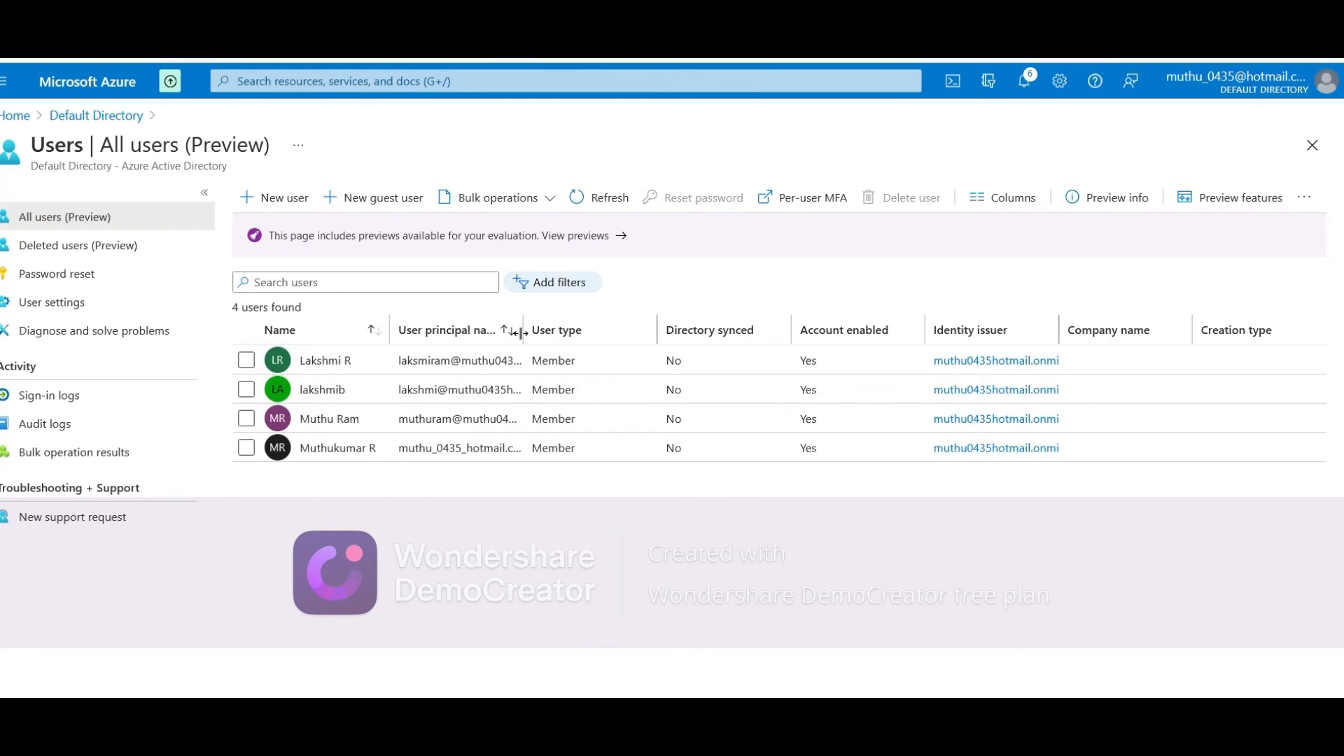
{"action": "left_click_drag", "start_coordinate": [524, 331], "coordinate": [669, 340]}
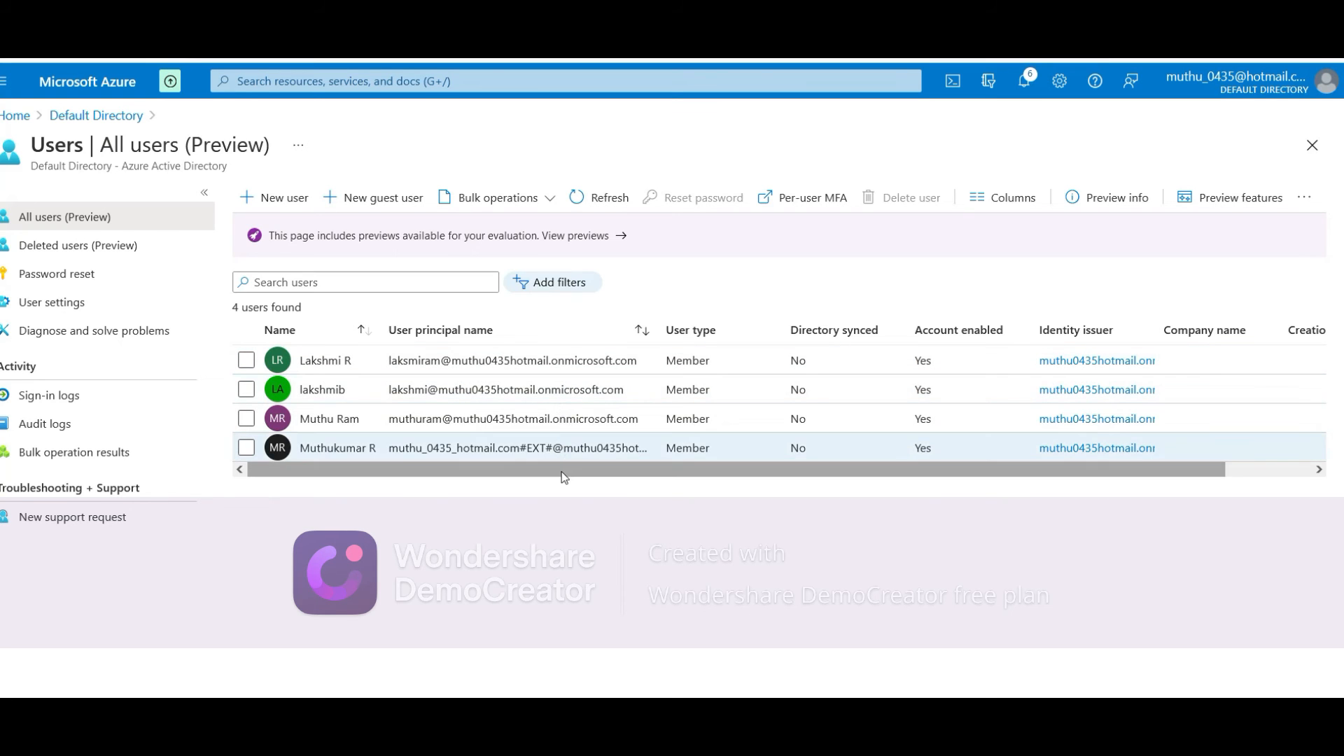
{"action": "left_click", "coordinate": [70, 116]}
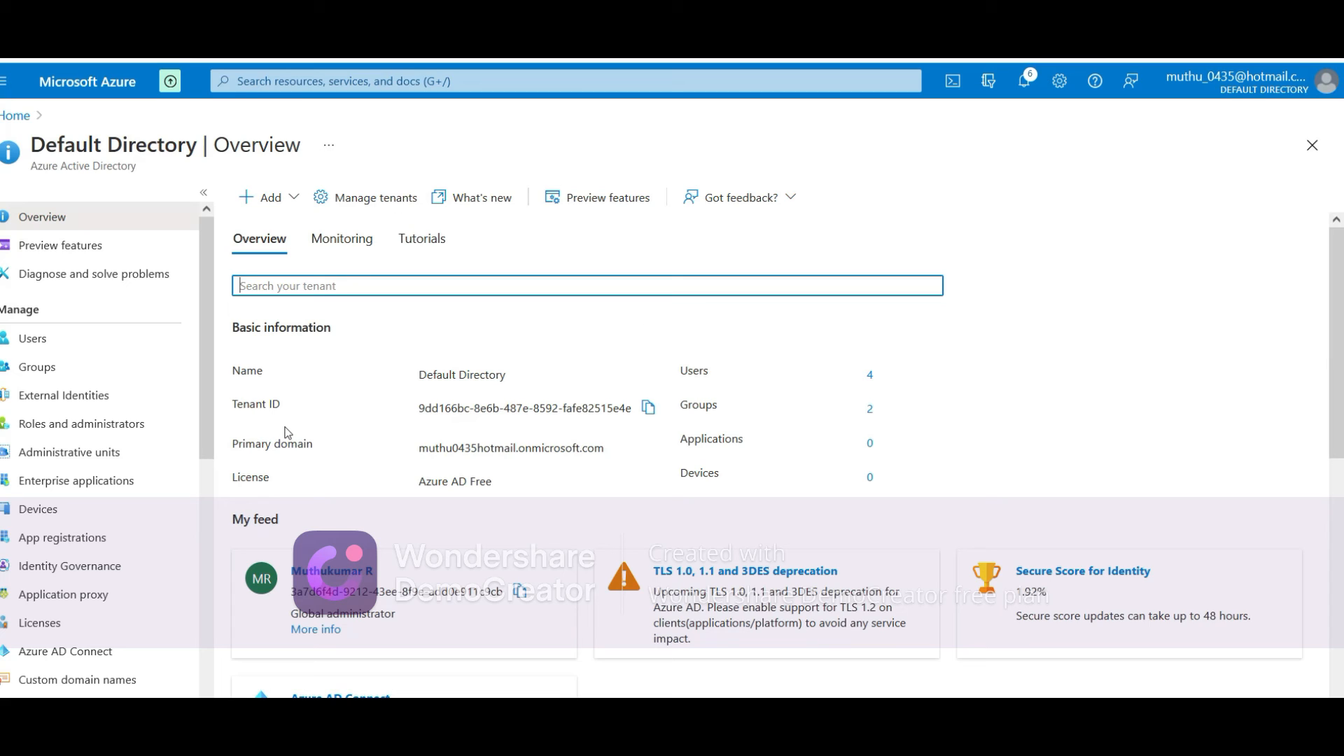
Open the users list and start a new guest user invitation
{"action": "left_click", "coordinate": [20, 342]}
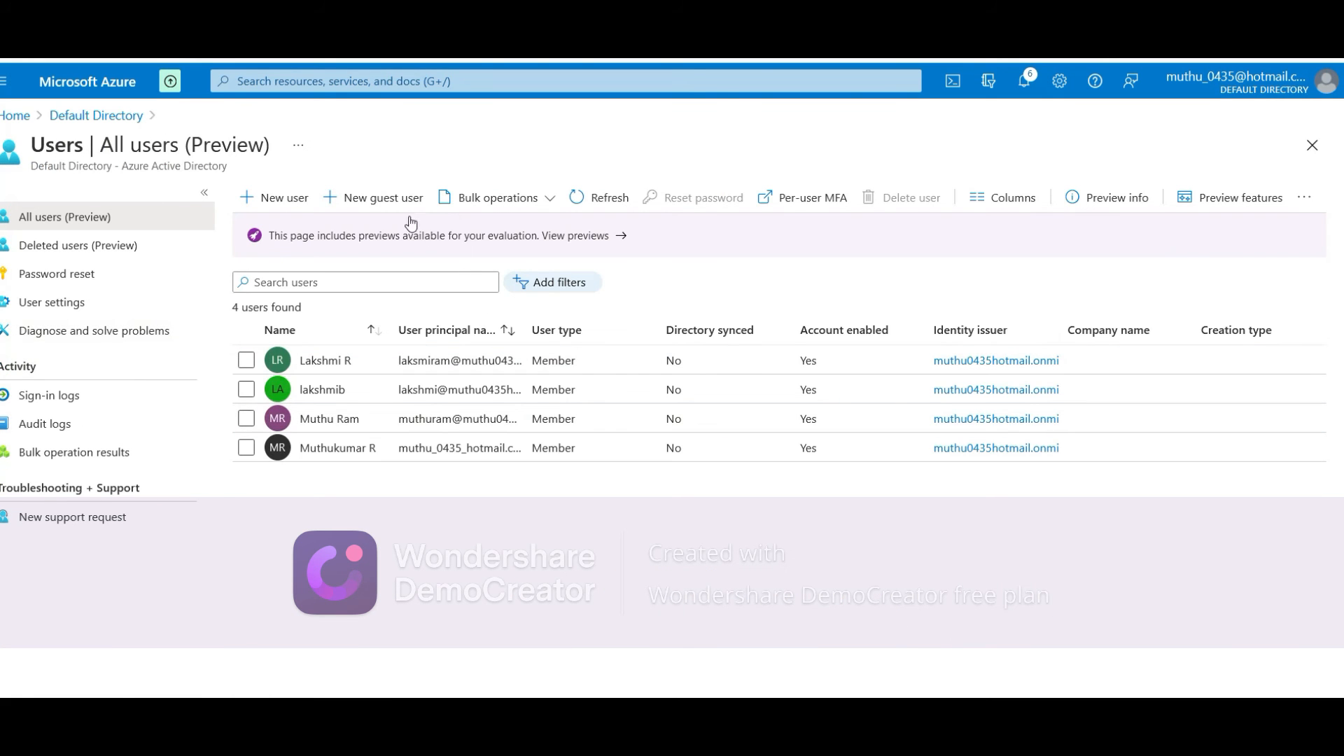
{"action": "left_click", "coordinate": [406, 210]}
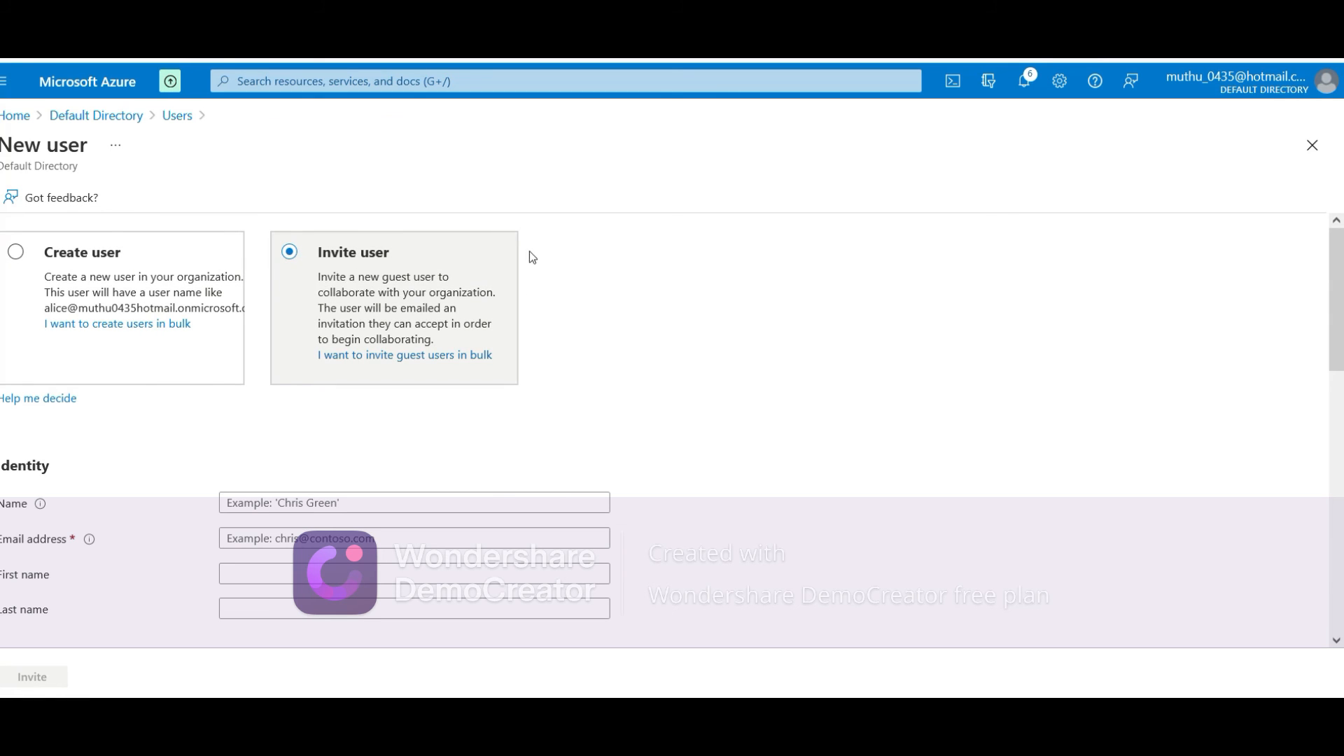
{"action": "scroll", "coordinate": [543, 466], "scroll_direction": "down", "scroll_amount": 2}
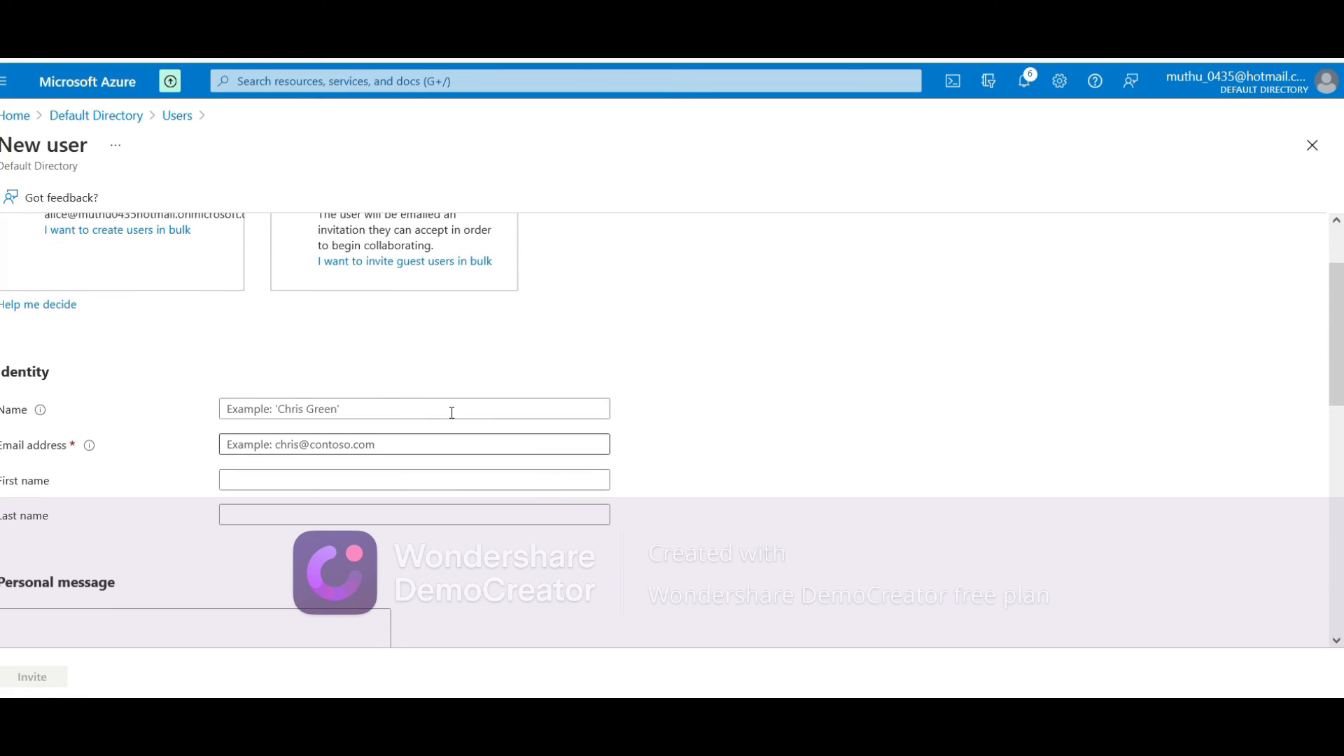
{"action": "left_click", "coordinate": [445, 410]}
{"action": "scroll", "coordinate": [441, 410], "scroll_direction": "up", "scroll_amount": 2}
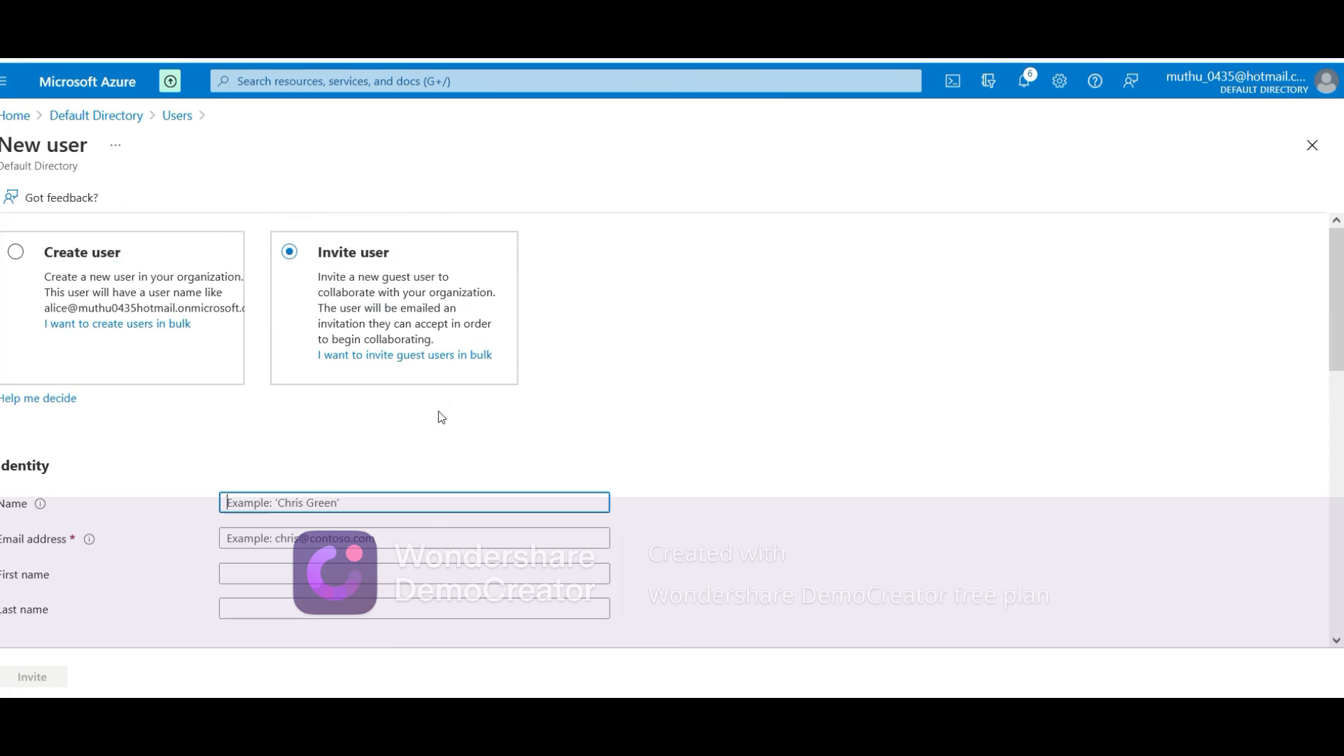
Check Create user's domain options, then go back to Invite user with Name ready
{"action": "left_click", "coordinate": [34, 258]}
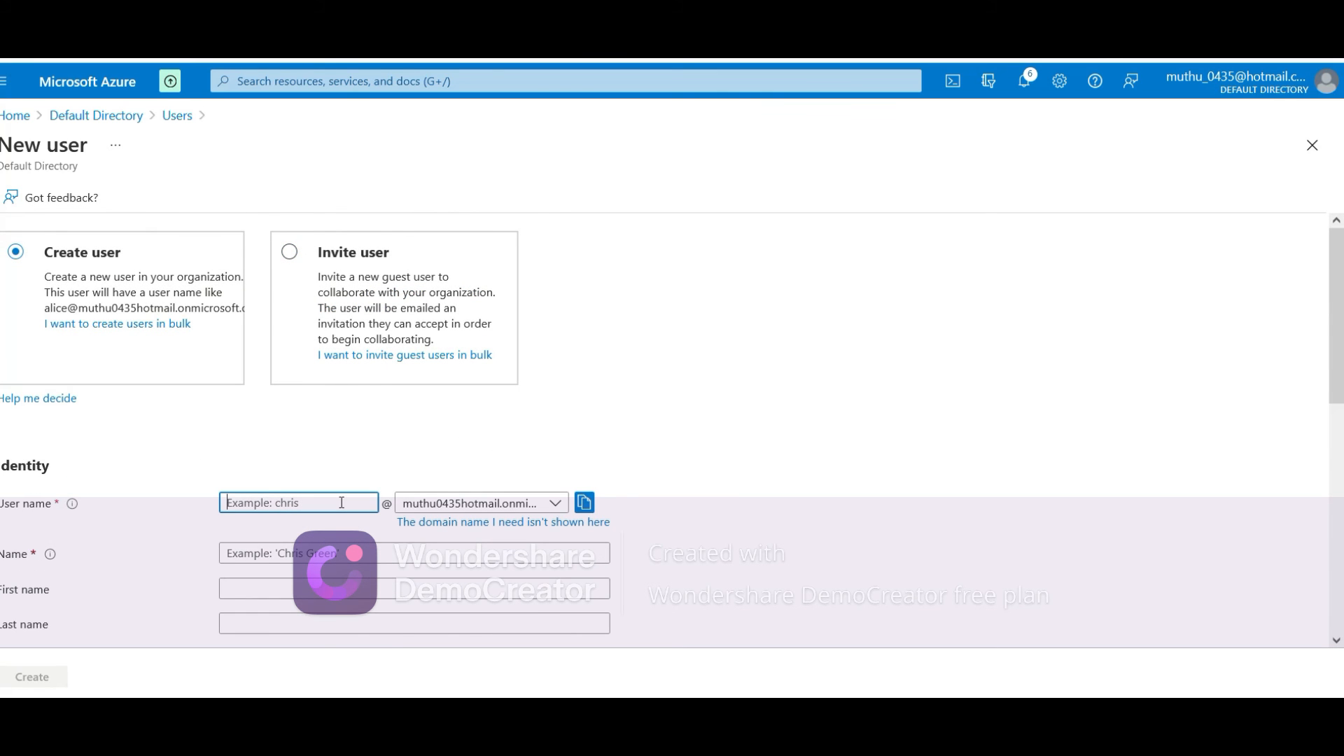
{"action": "left_click", "coordinate": [429, 505]}
{"action": "left_click", "coordinate": [429, 507]}
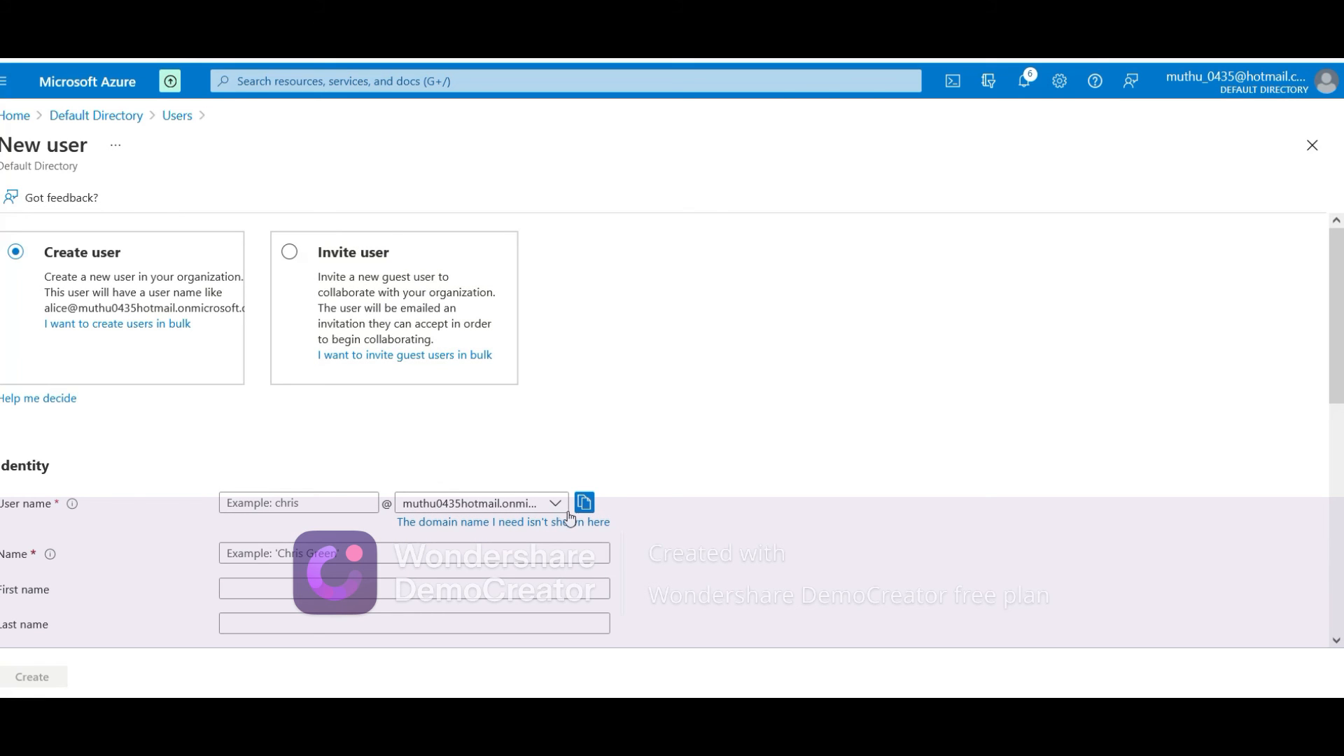
{"action": "left_click", "coordinate": [290, 253]}
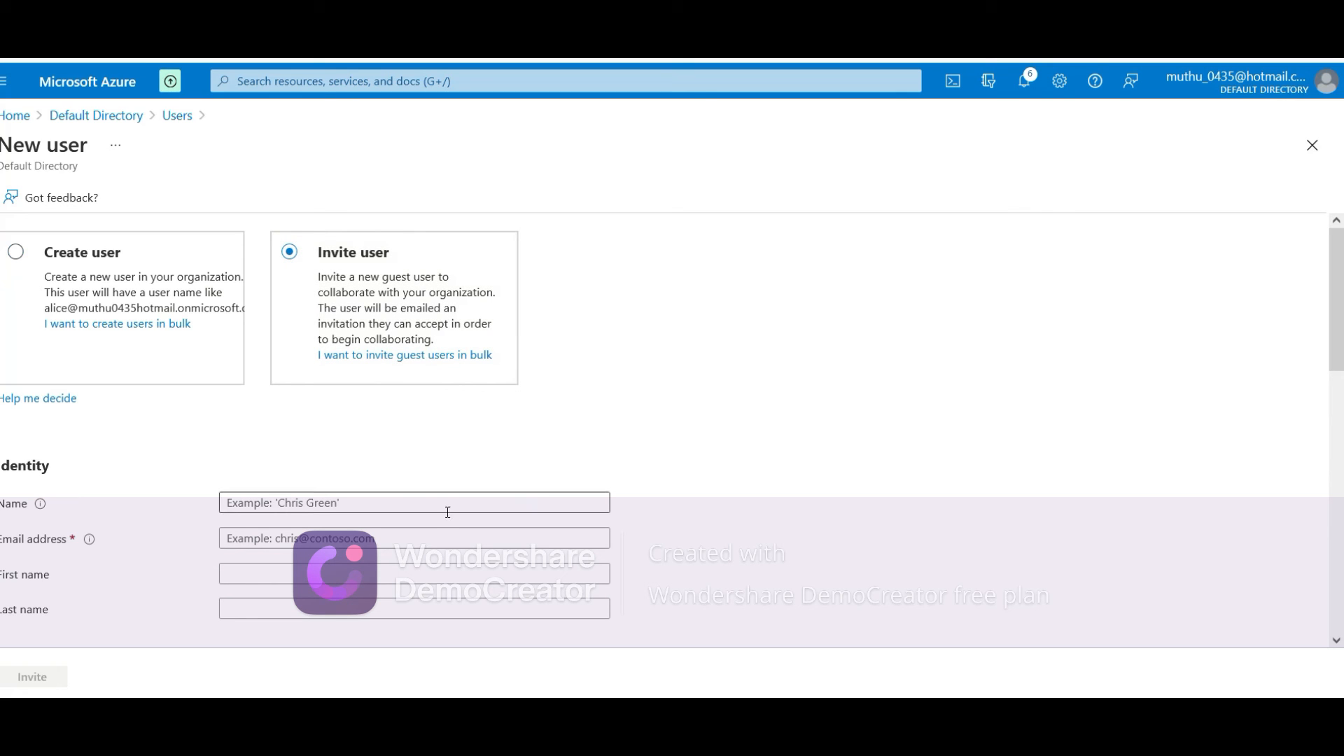
{"action": "left_click", "coordinate": [446, 510]}
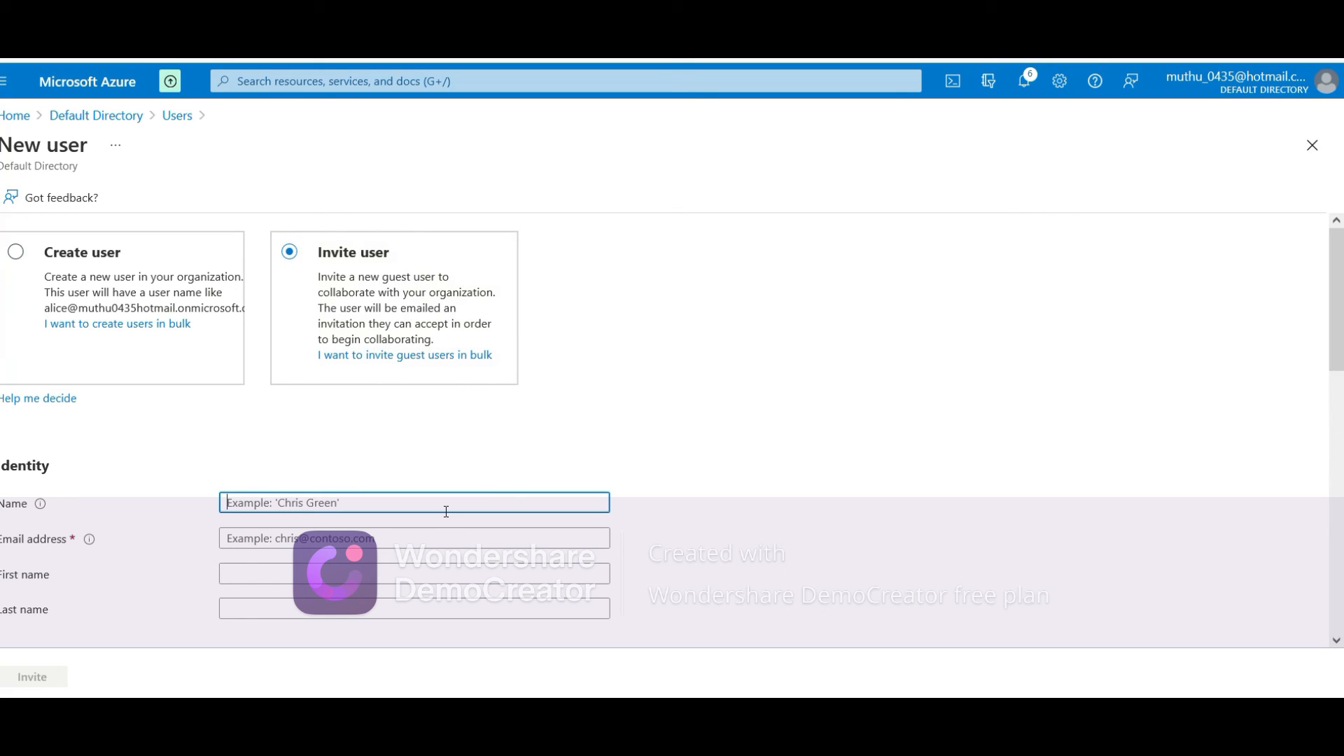
Enter the guest's full name and their Gmail e-mail address in the invite form
{"action": "key", "text": "Tab"}
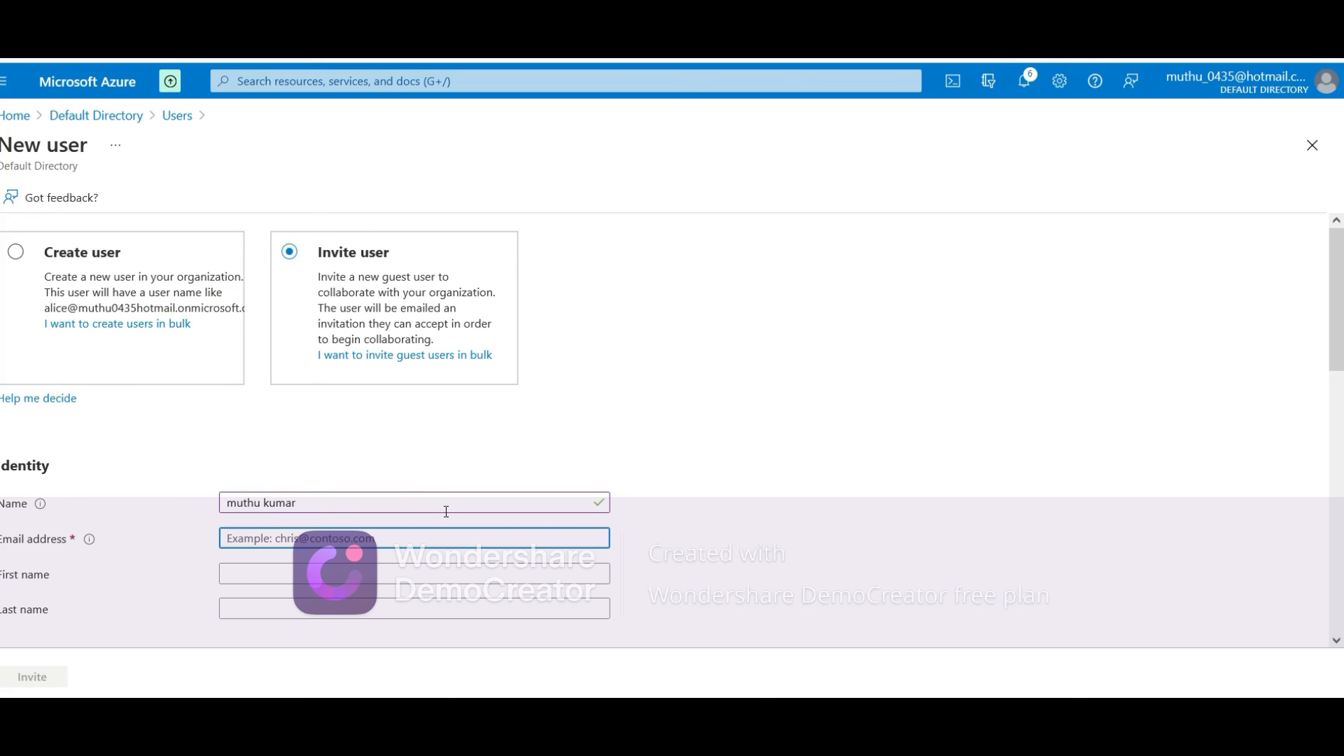
{"action": "key", "text": "Tab"}
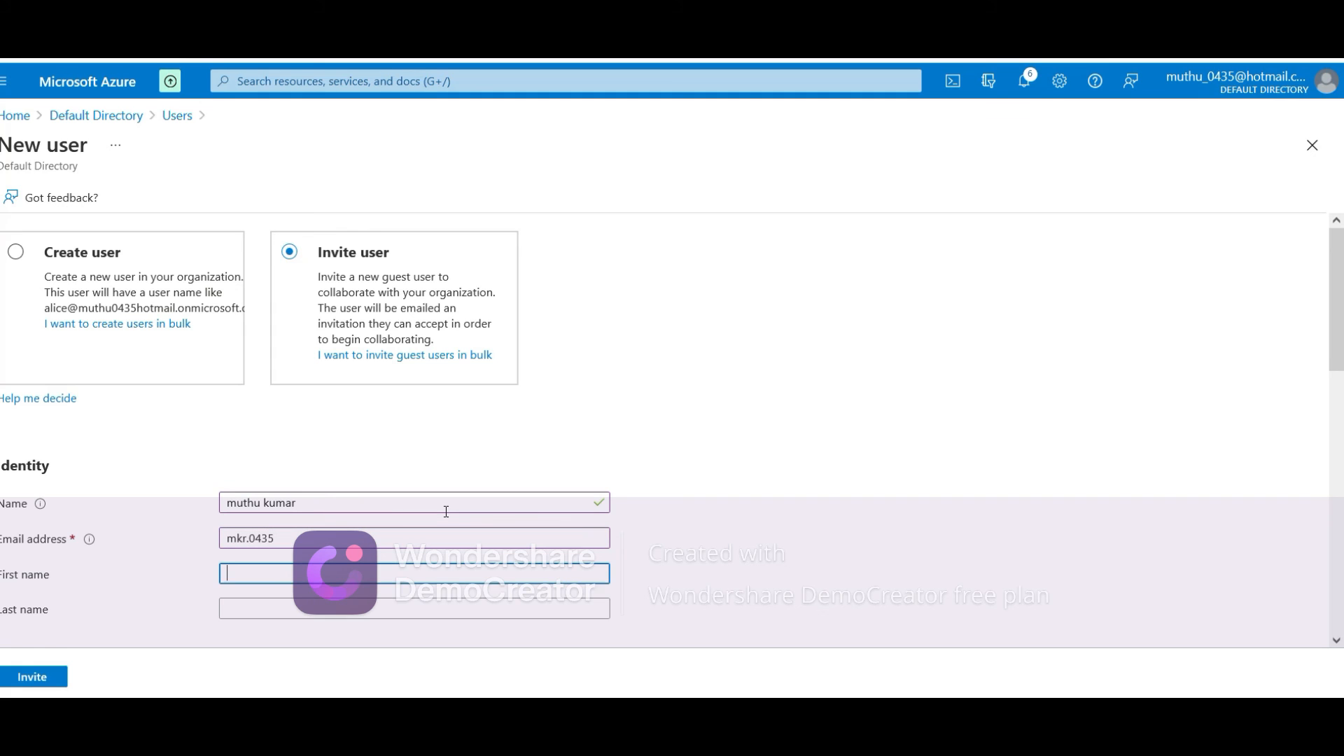
{"action": "left_click", "coordinate": [444, 532]}
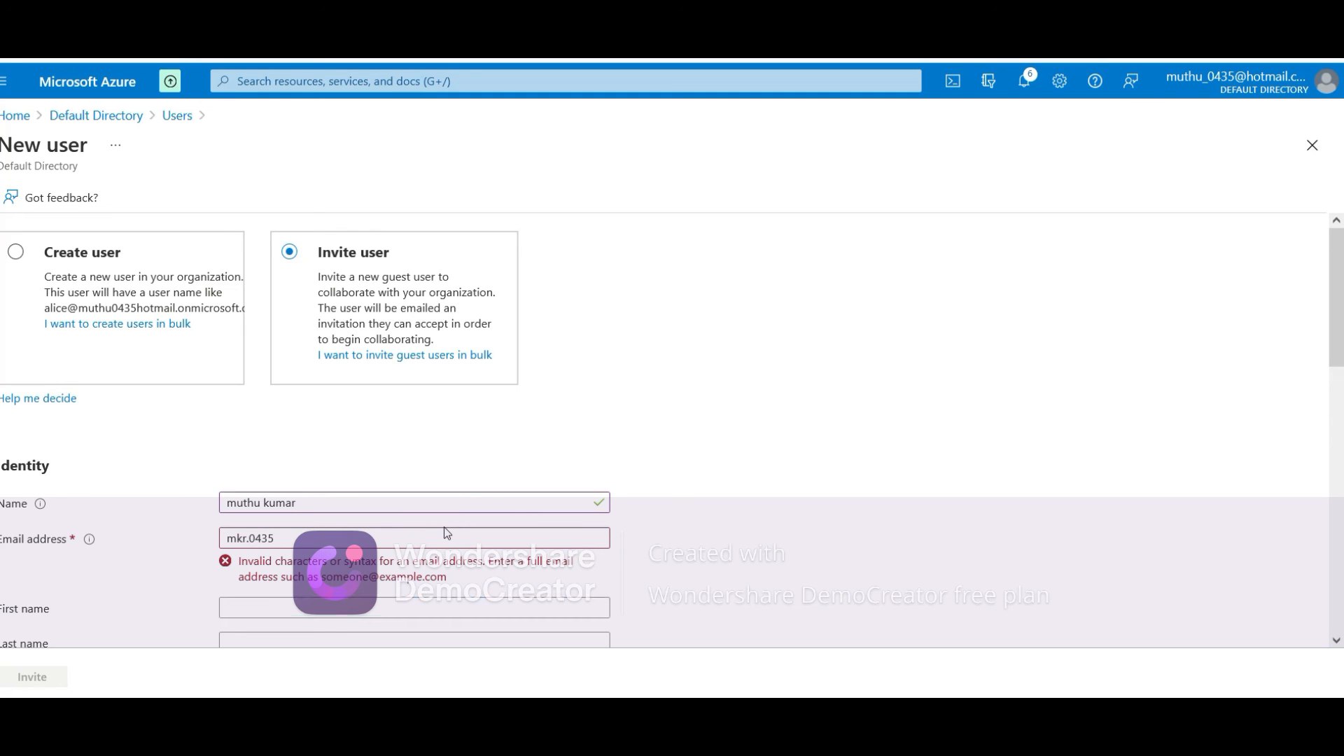
{"action": "type", "text": "@gma"}
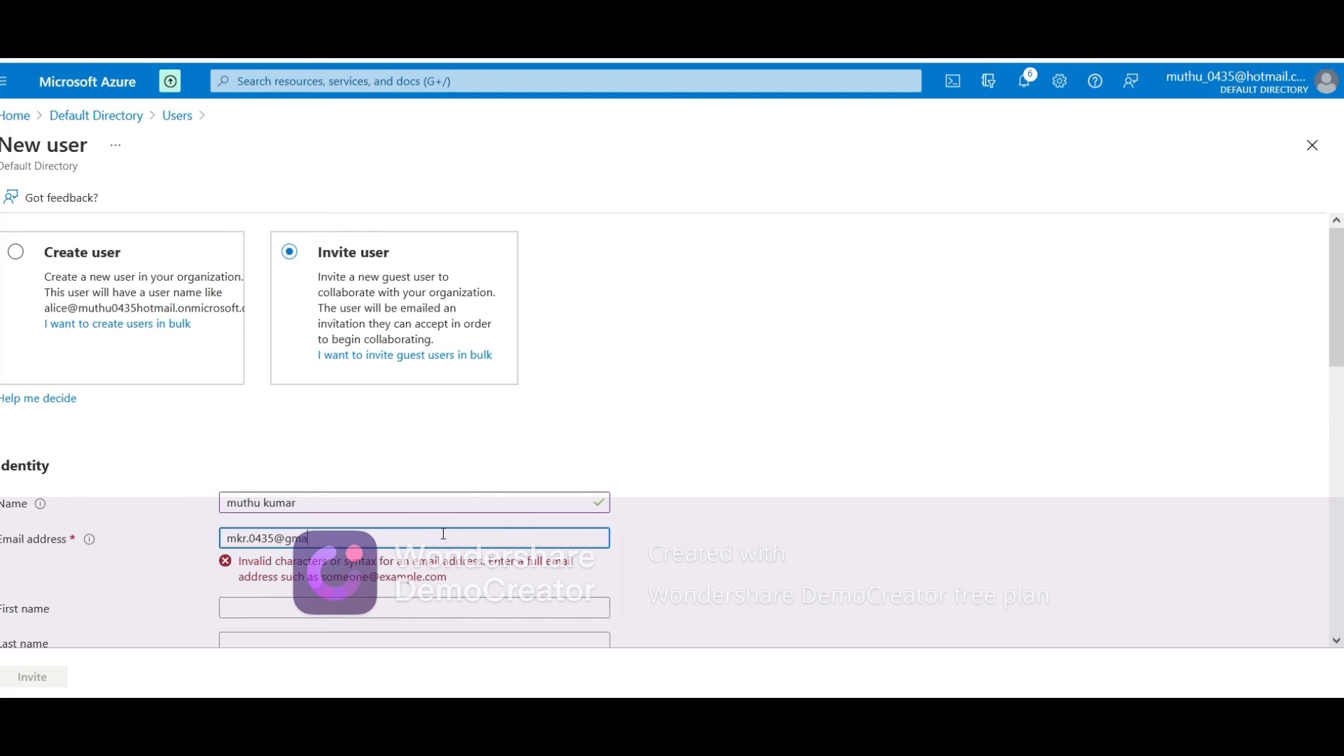
{"action": "type", "text": "il.com"}
{"action": "key", "text": "Tab"}
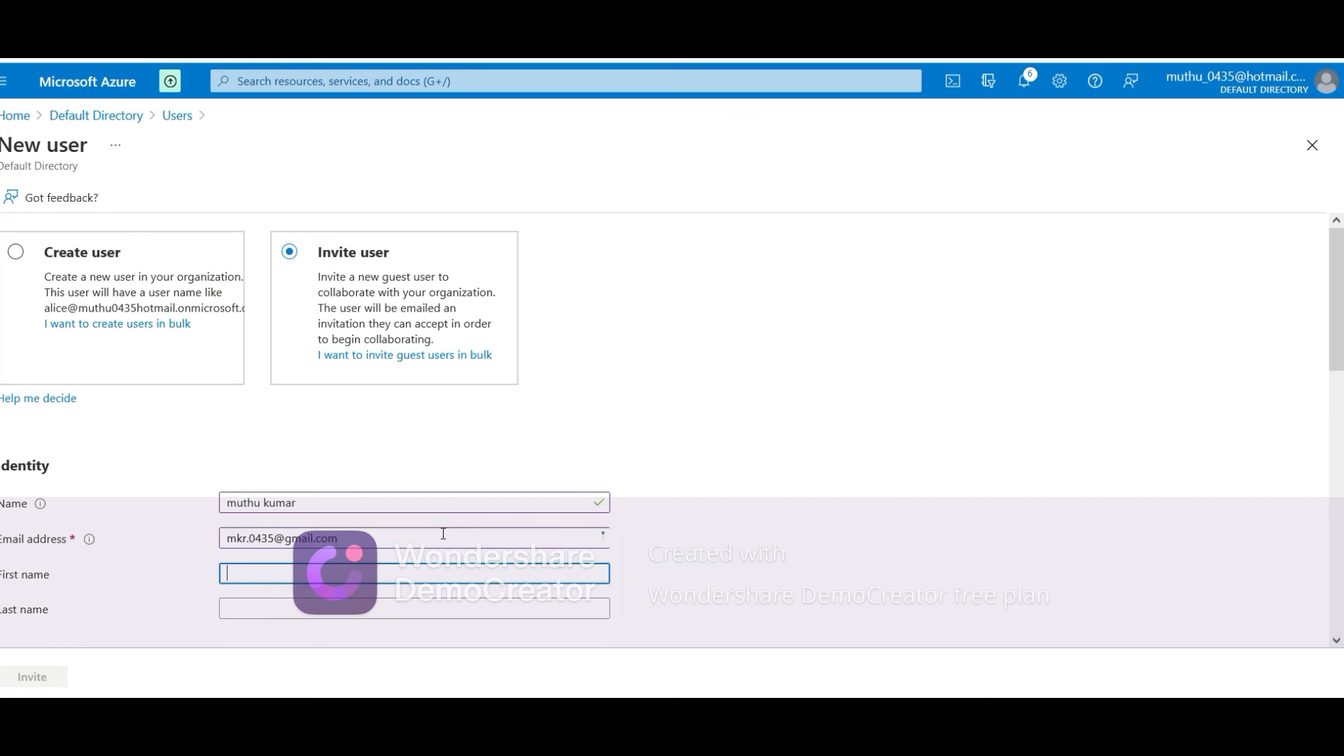
Add the personal message 'Please accept my invite' to the invitation
{"action": "scroll", "coordinate": [420, 553], "scroll_direction": "down", "scroll_amount": 4}
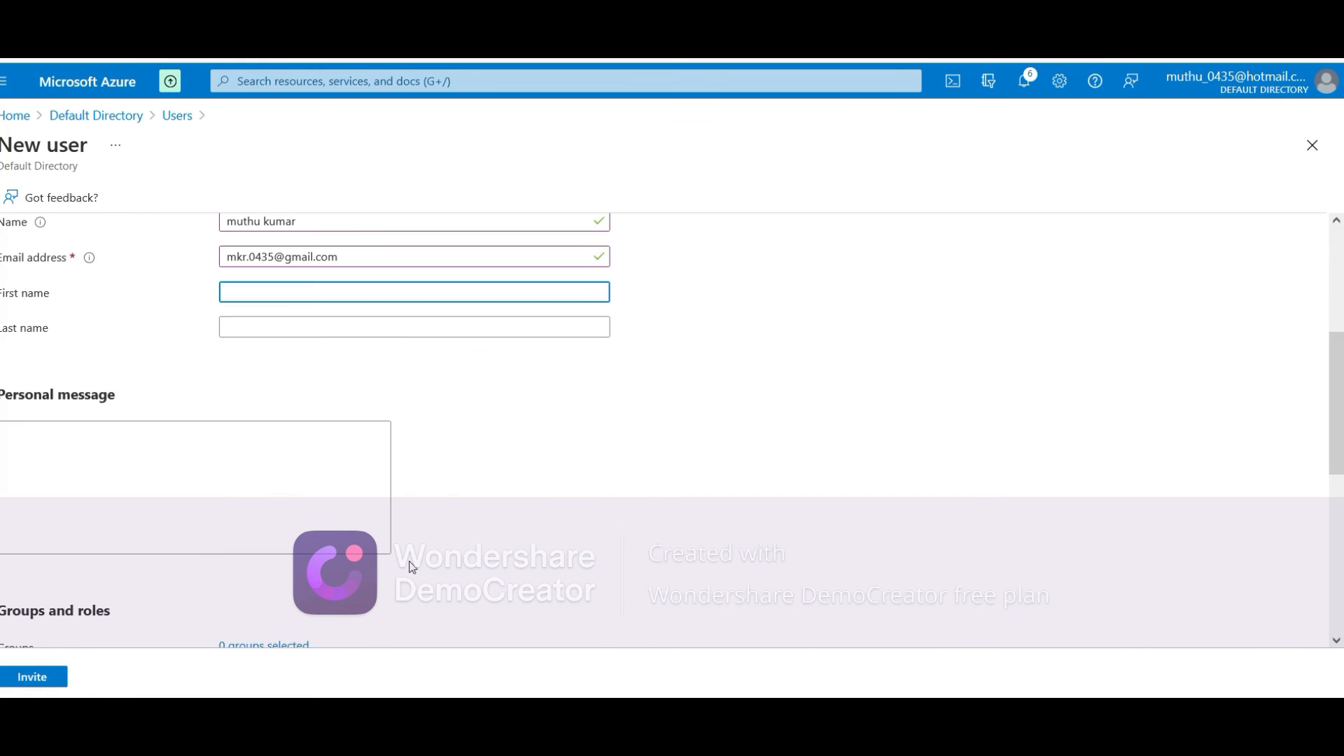
{"action": "scroll", "coordinate": [384, 513], "scroll_direction": "down", "scroll_amount": 3}
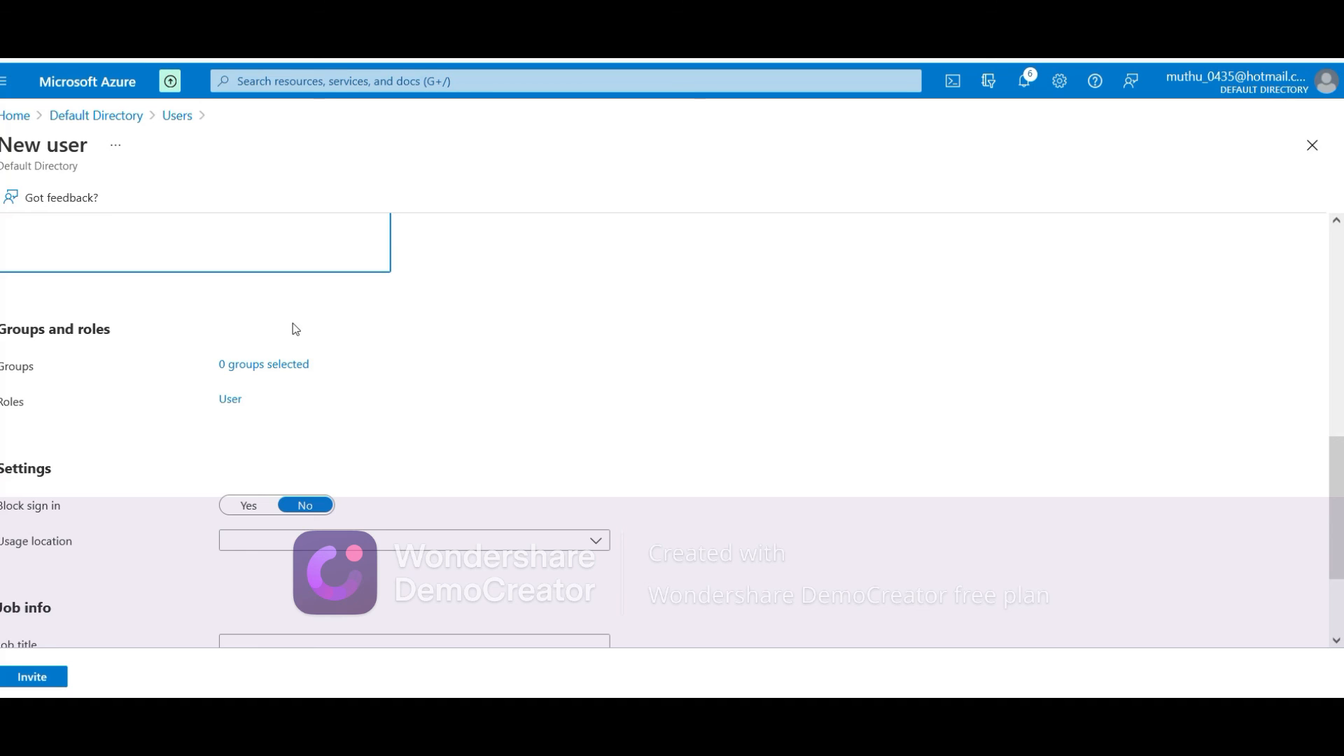
{"action": "scroll", "coordinate": [291, 329], "scroll_direction": "up", "scroll_amount": 3}
{"action": "left_click", "coordinate": [258, 418]}
{"action": "type", "text": "Please acce"}
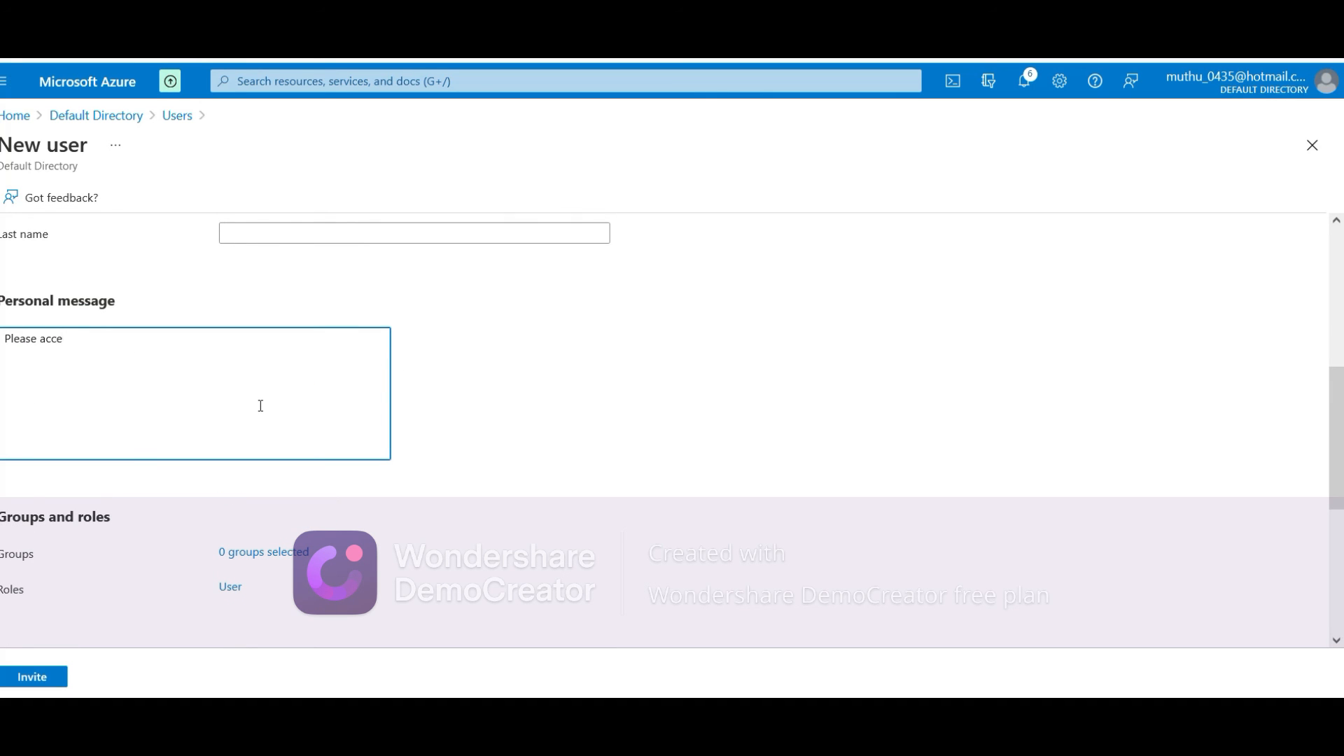
{"action": "type", "text": "pt my invite"}
{"action": "scroll", "coordinate": [261, 406], "scroll_direction": "down", "scroll_amount": 3}
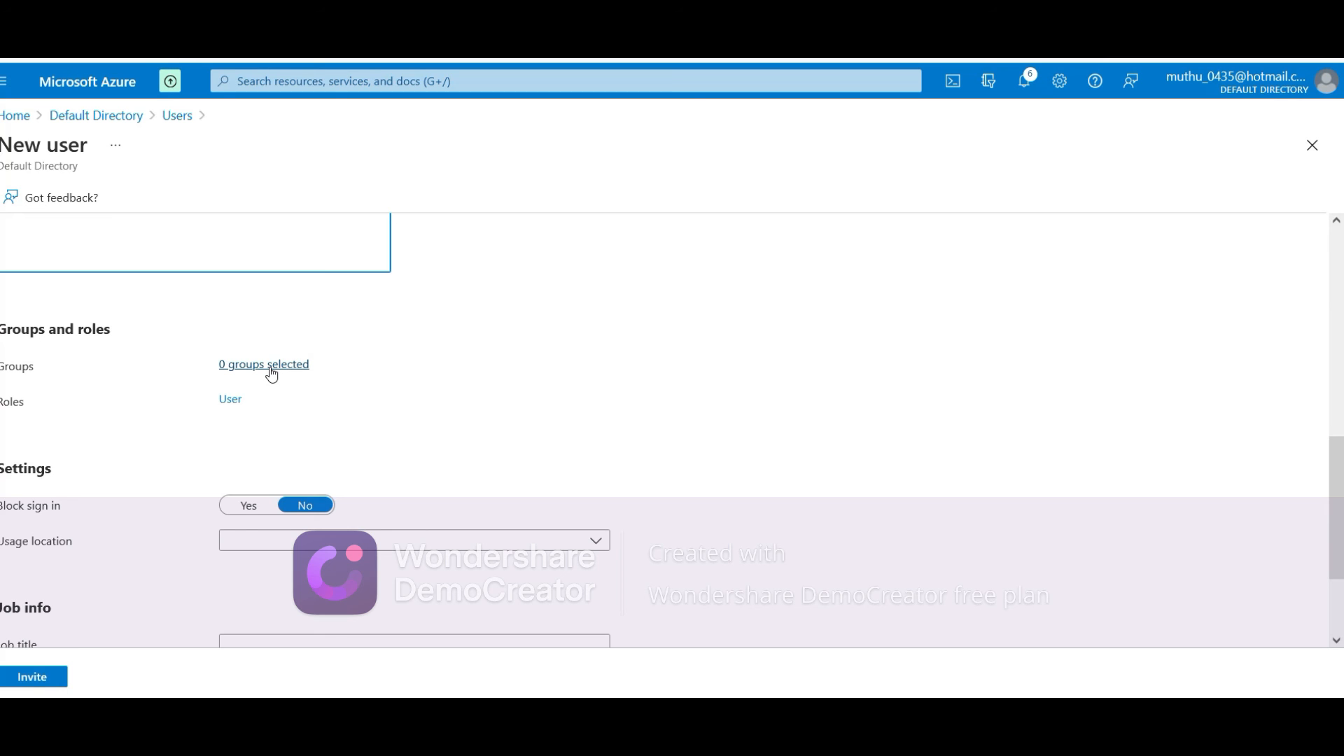
{"action": "scroll", "coordinate": [441, 387], "scroll_direction": "down", "scroll_amount": 2}
Browse the Usage location list, filtering for 'us', then close it without choosing a location
{"action": "left_click", "coordinate": [425, 448]}
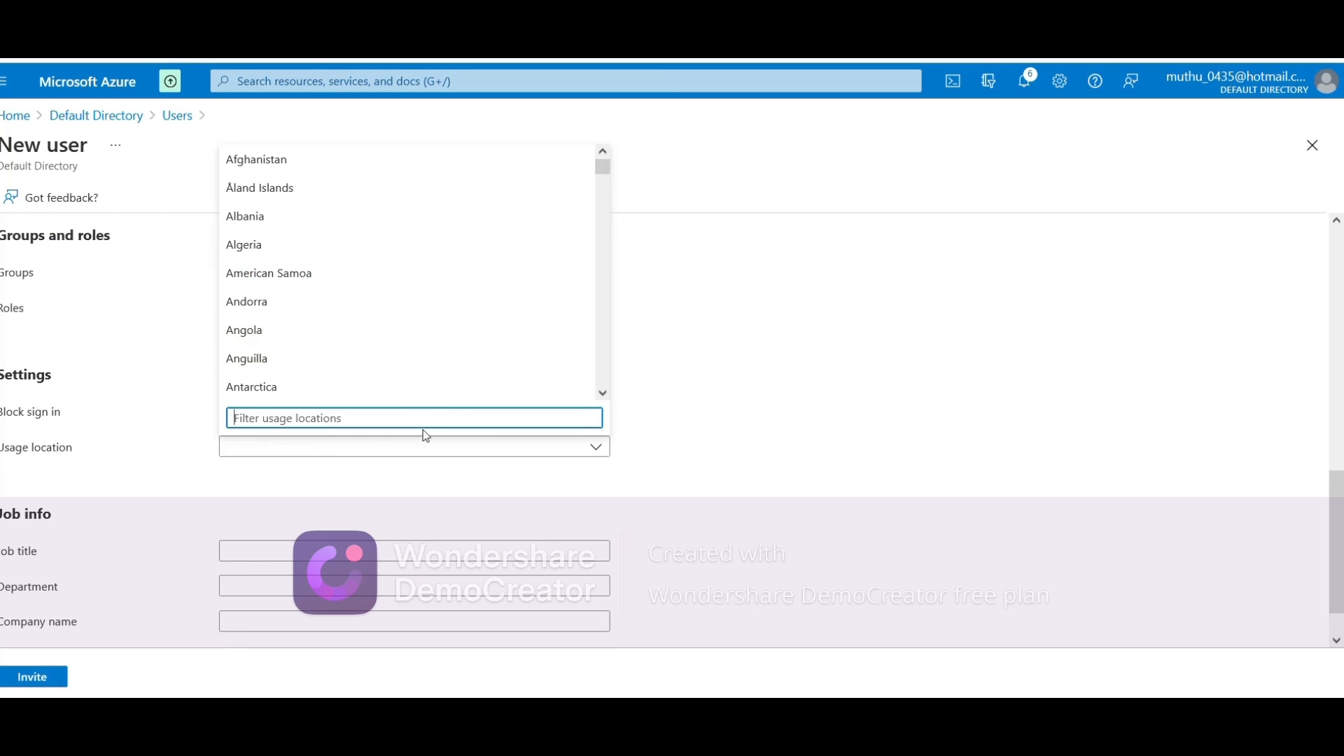
{"action": "type", "text": "eas"}
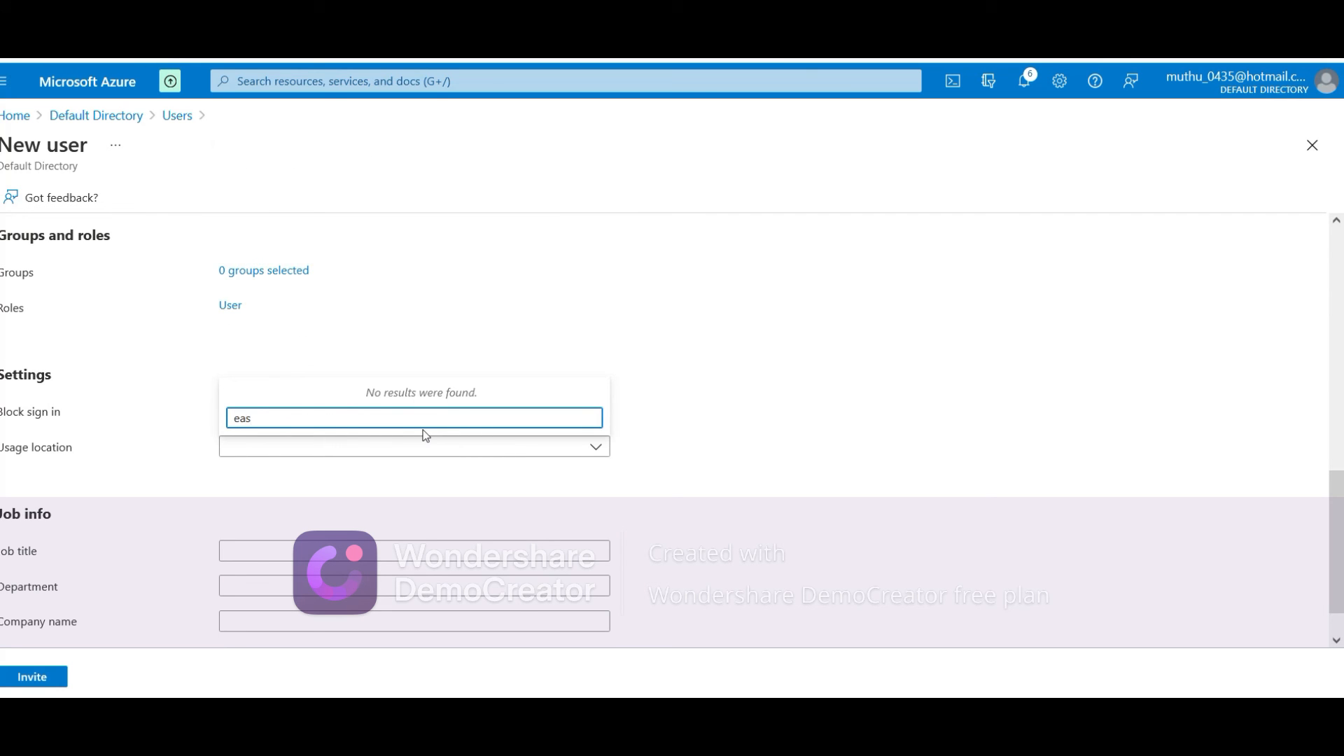
{"action": "key", "text": "BackSpace"}
{"action": "key", "text": "BackSpace"}
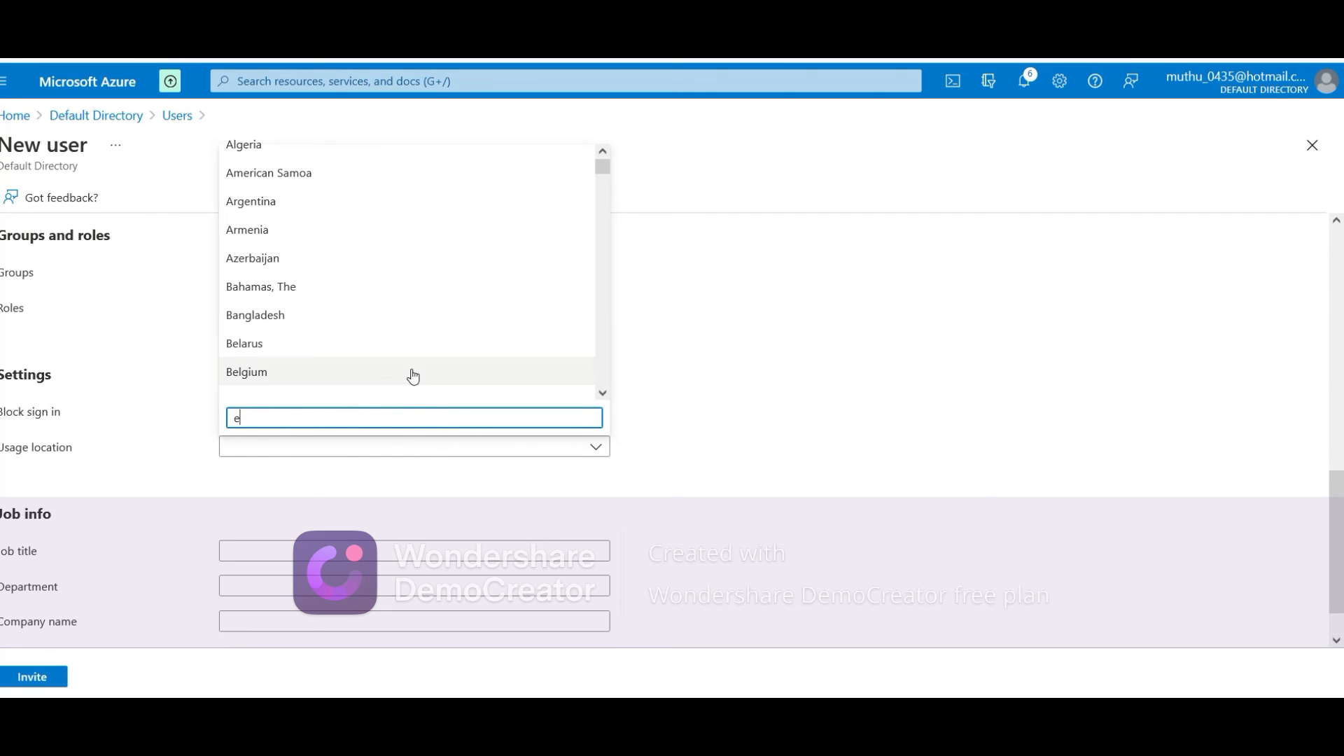
{"action": "scroll", "coordinate": [413, 377], "scroll_direction": "down", "scroll_amount": 10}
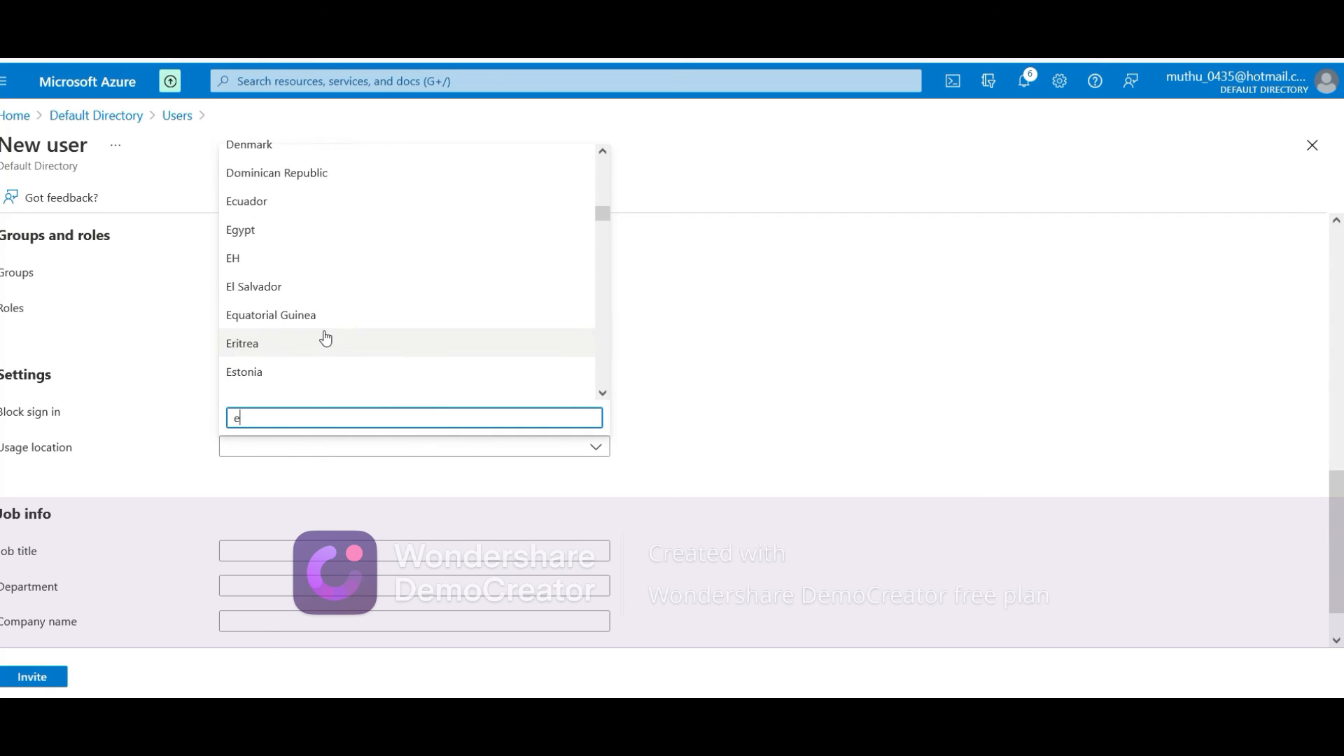
{"action": "scroll", "coordinate": [325, 339], "scroll_direction": "down", "scroll_amount": 5}
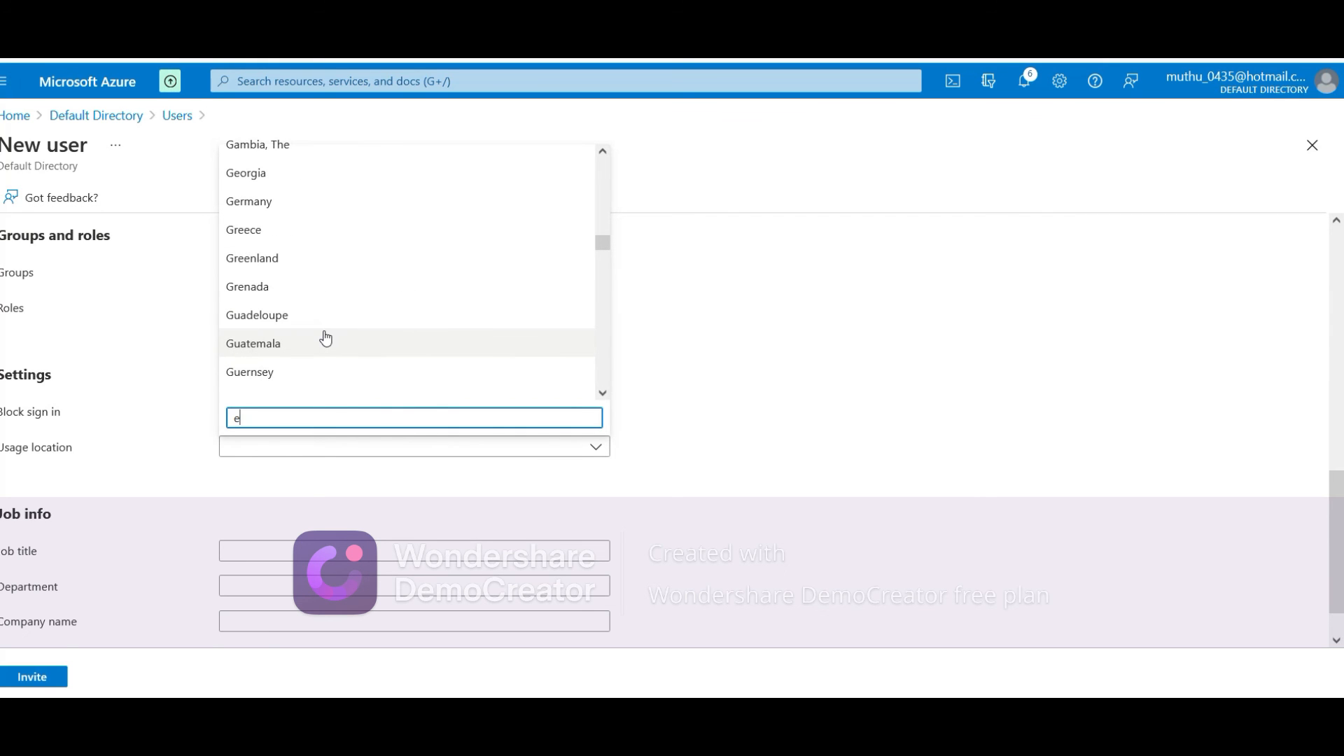
{"action": "type", "text": "us"}
{"action": "key", "text": "BackSpace"}
{"action": "key", "text": "BackSpace"}
{"action": "key", "text": "BackSpace"}
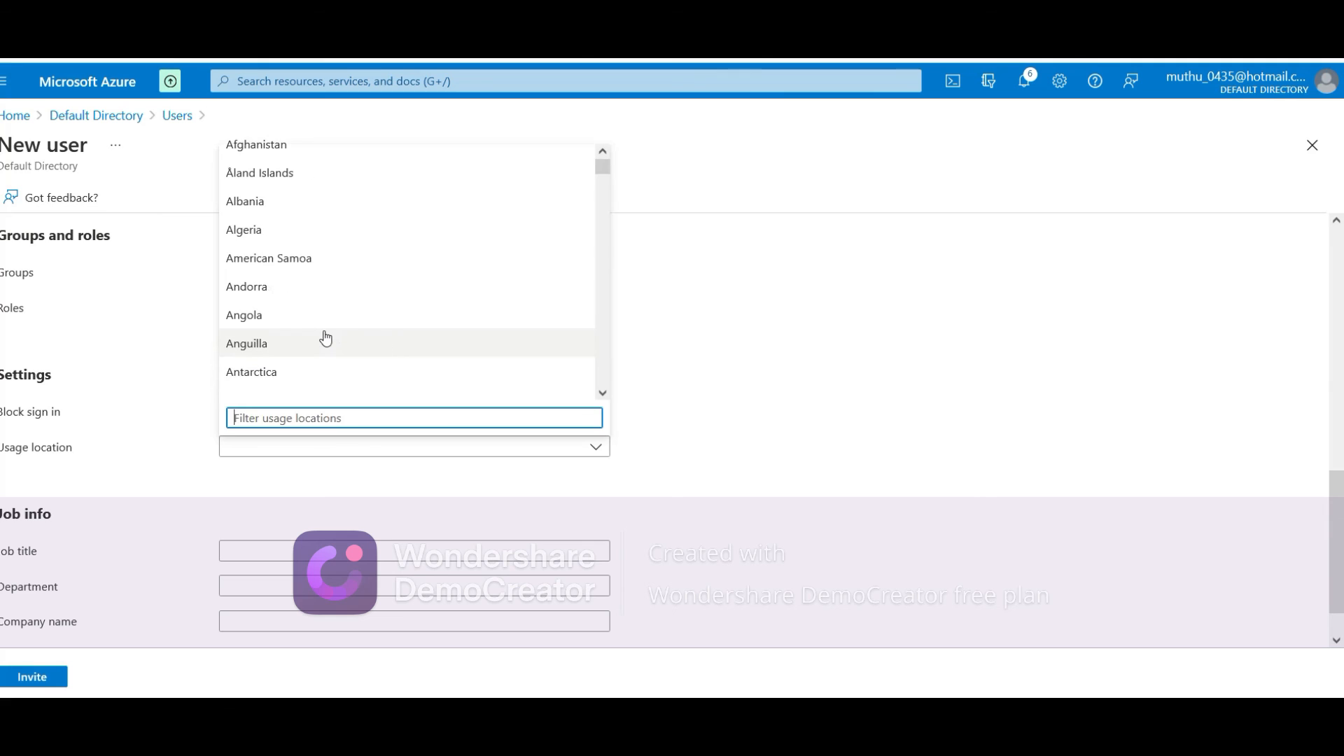
{"action": "type", "text": "us"}
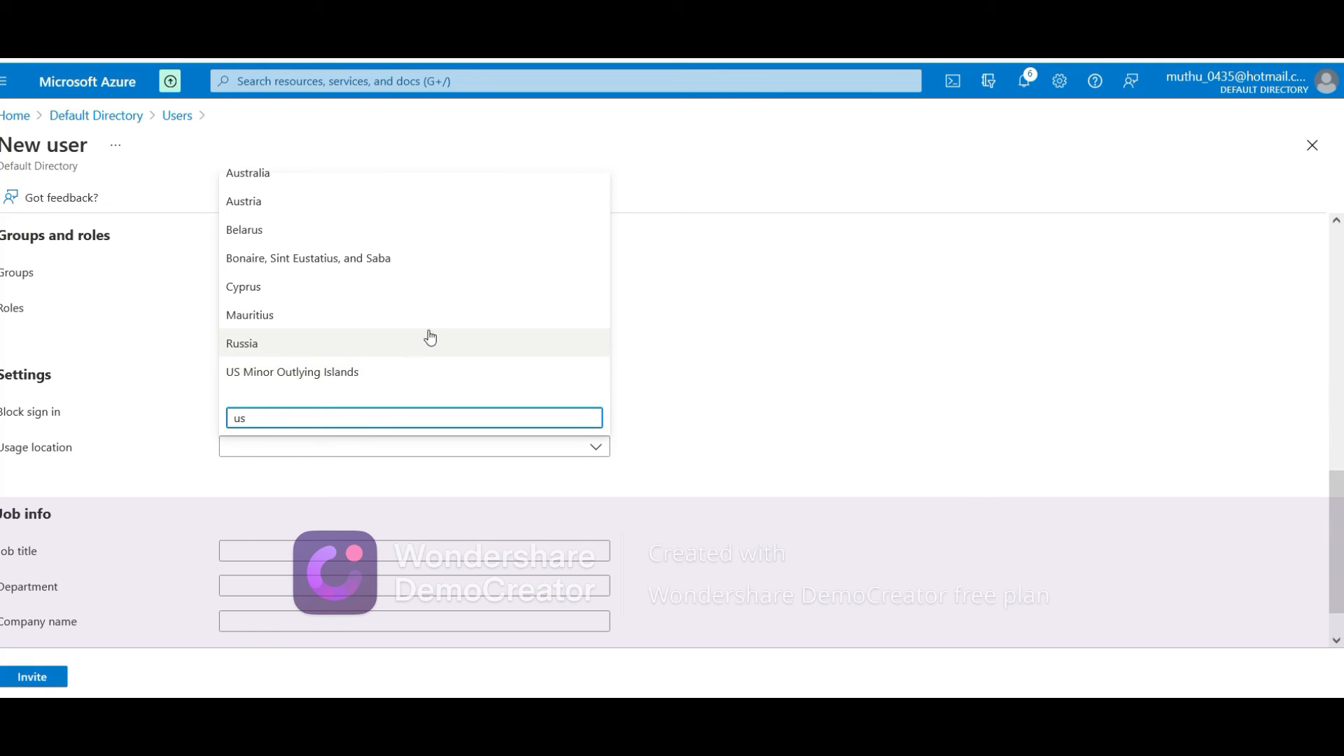
{"action": "scroll", "coordinate": [700, 396], "scroll_direction": "up", "scroll_amount": 1}
{"action": "scroll", "coordinate": [698, 390], "scroll_direction": "up", "scroll_amount": 1}
{"action": "scroll", "coordinate": [653, 442], "scroll_direction": "down", "scroll_amount": 1}
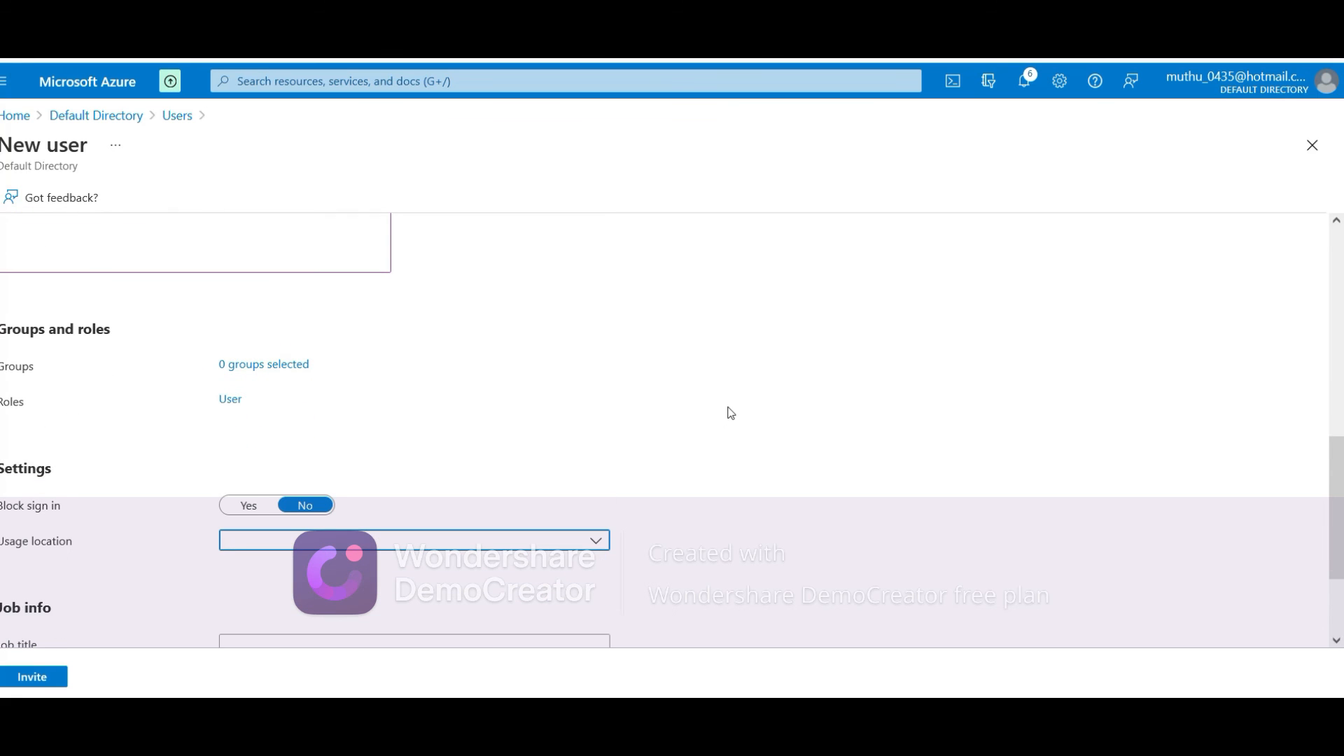
{"action": "left_click", "coordinate": [606, 415]}
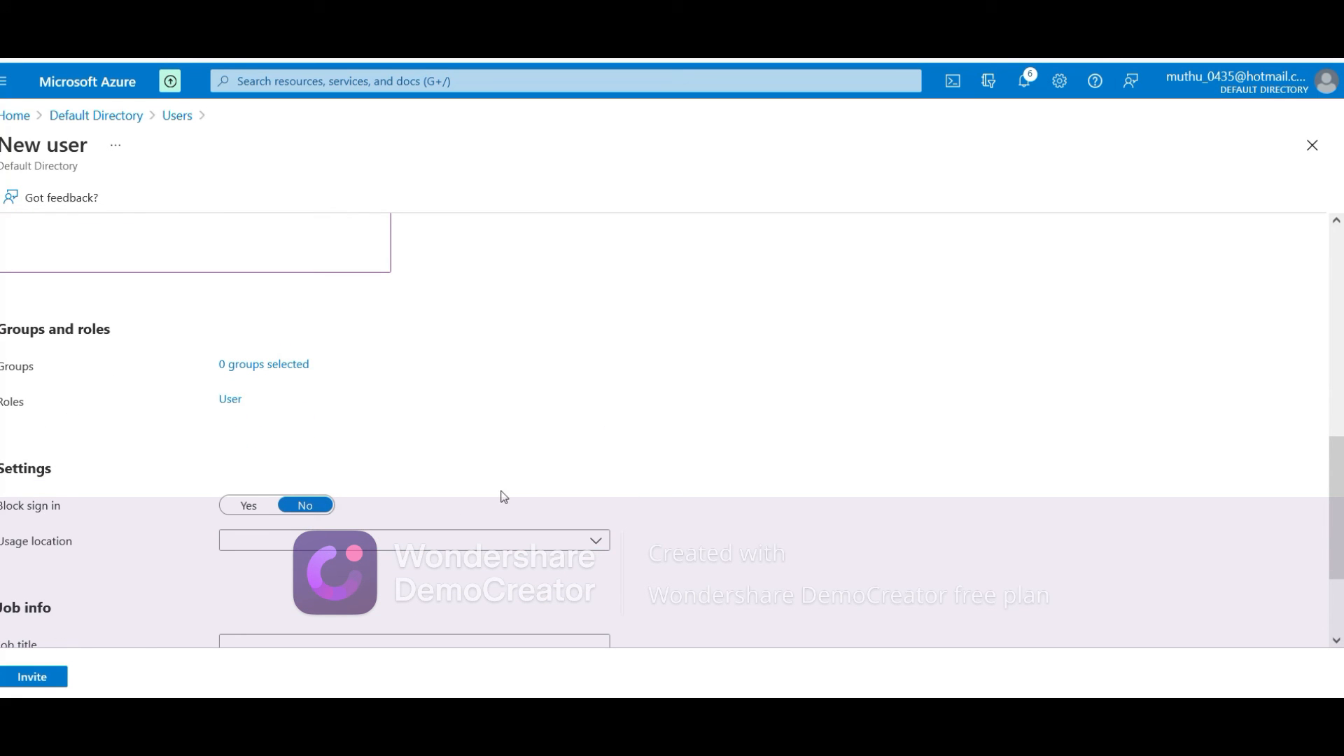
Select the Devops team group for the invited guest
{"action": "scroll", "coordinate": [503, 490], "scroll_direction": "down", "scroll_amount": 2}
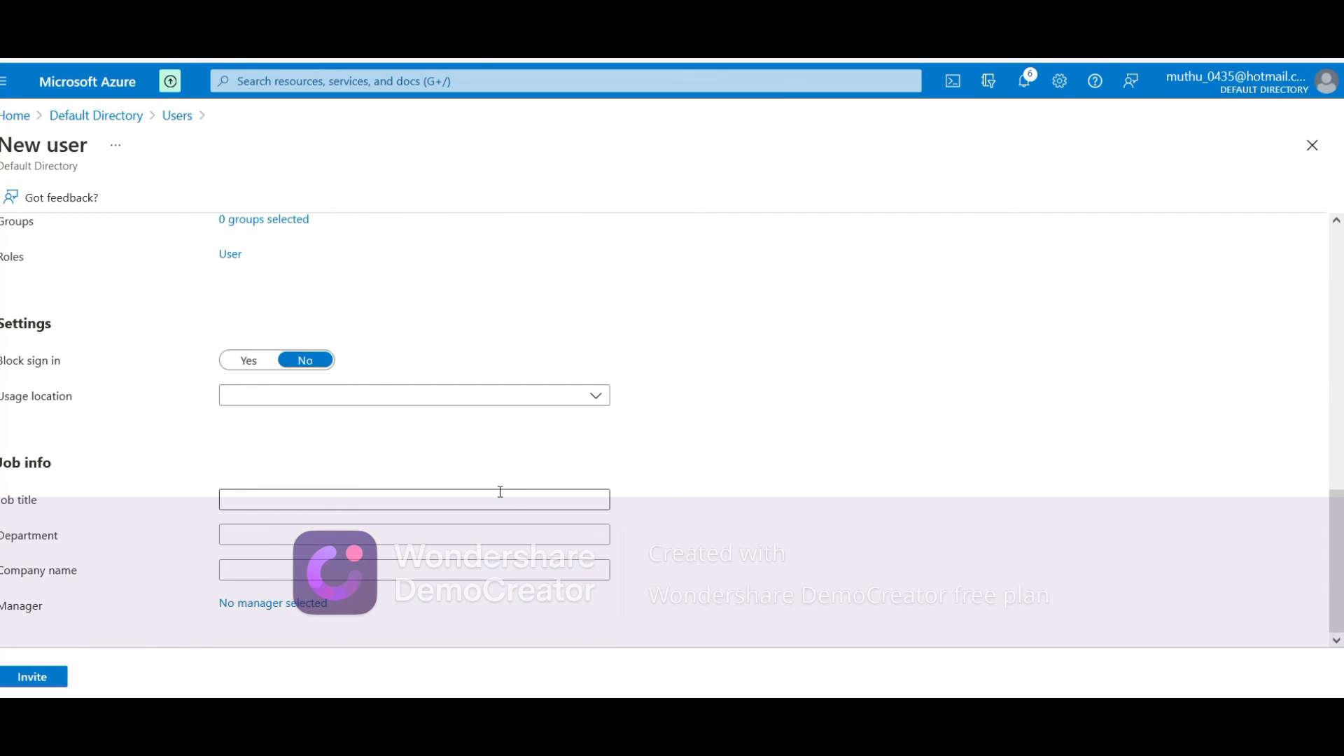
{"action": "scroll", "coordinate": [501, 492], "scroll_direction": "up", "scroll_amount": 2}
{"action": "scroll", "coordinate": [500, 491], "scroll_direction": "down", "scroll_amount": 2}
{"action": "scroll", "coordinate": [500, 491], "scroll_direction": "up", "scroll_amount": 4}
{"action": "left_click", "coordinate": [234, 502]}
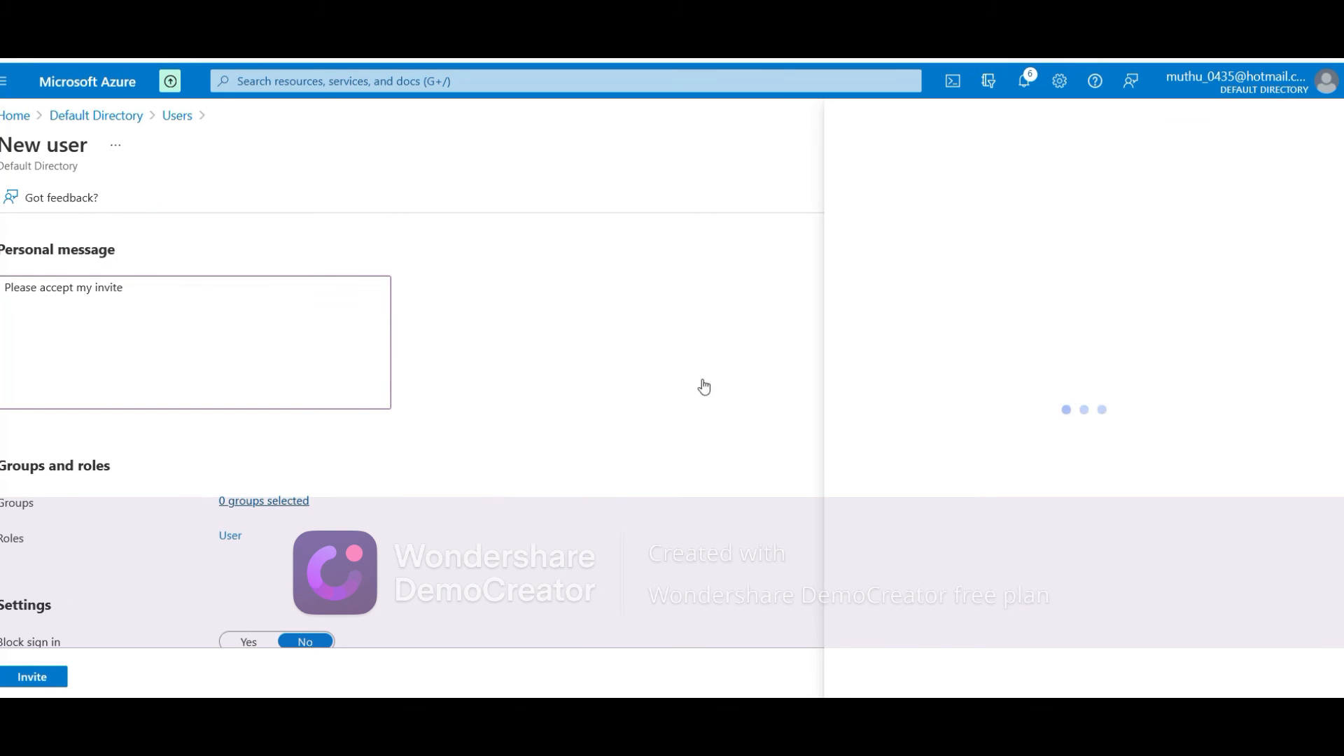
{"action": "left_click", "coordinate": [1008, 238]}
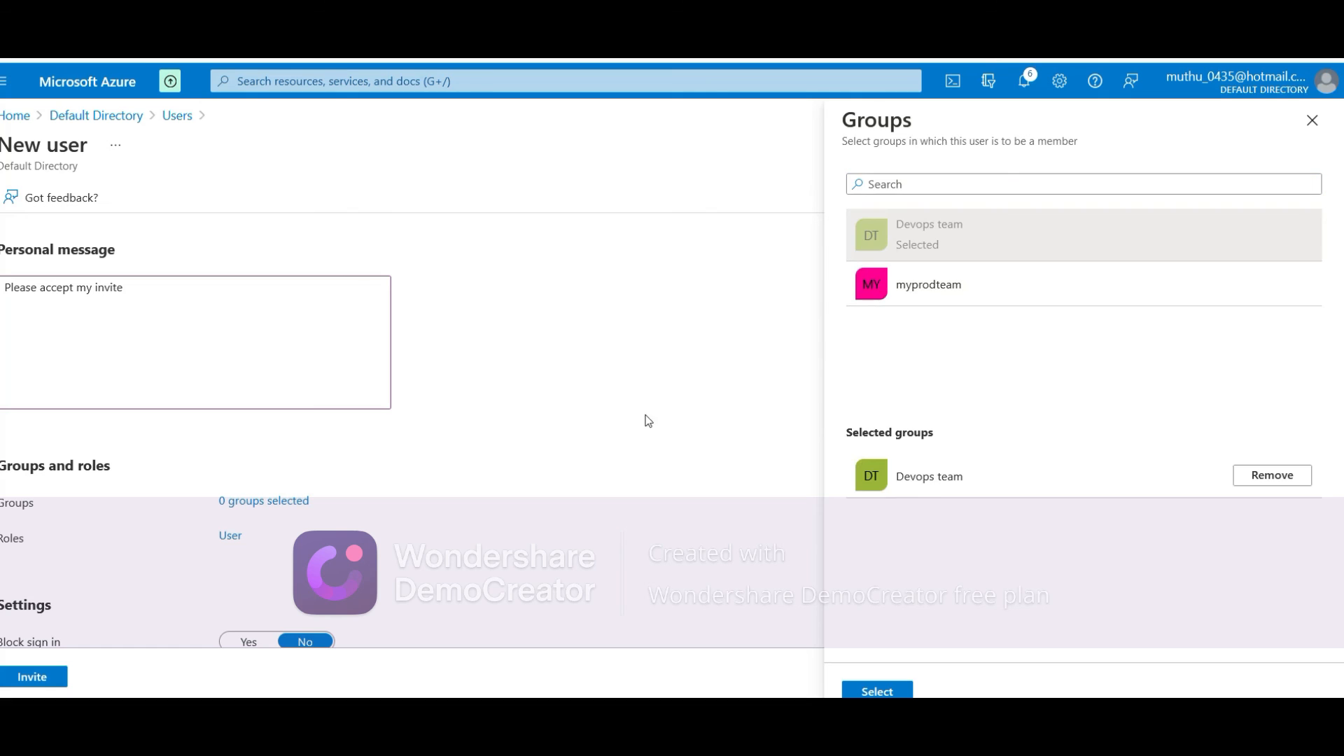
{"action": "left_click", "coordinate": [899, 691]}
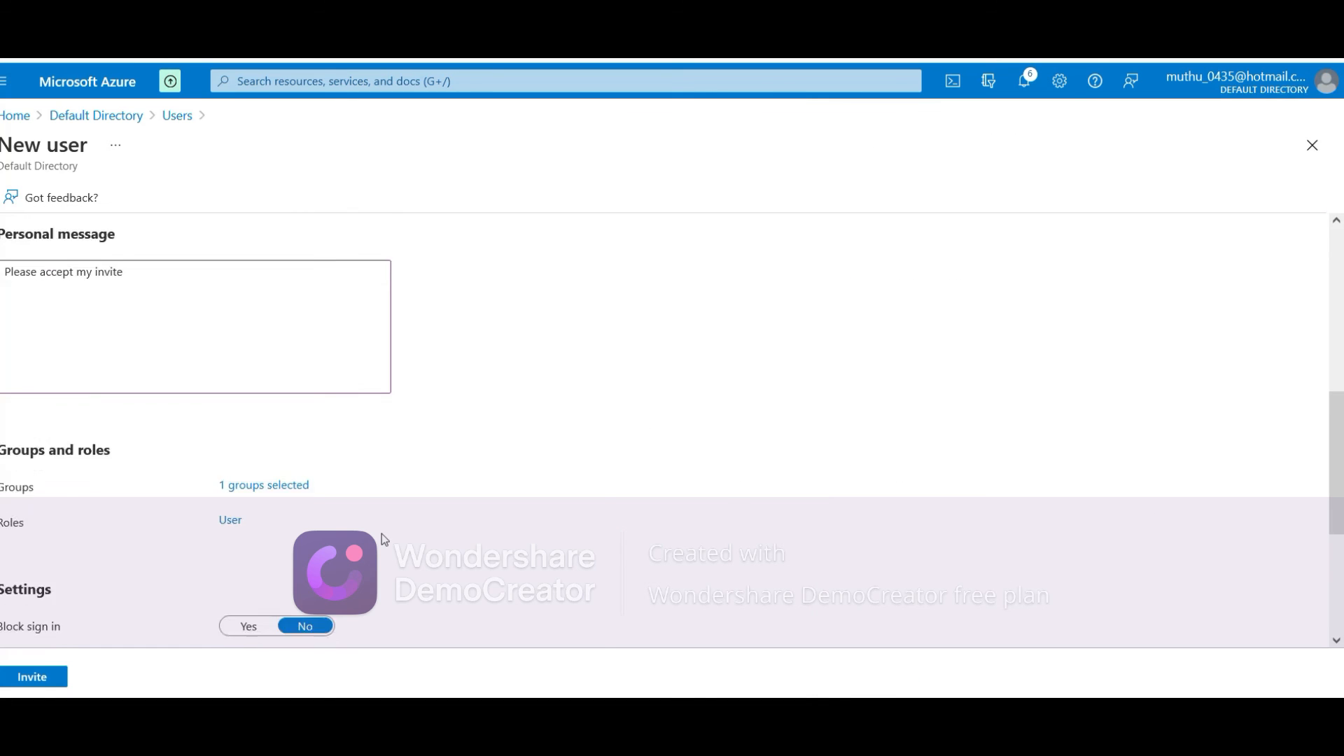
{"action": "scroll", "coordinate": [385, 539], "scroll_direction": "down", "scroll_amount": 3}
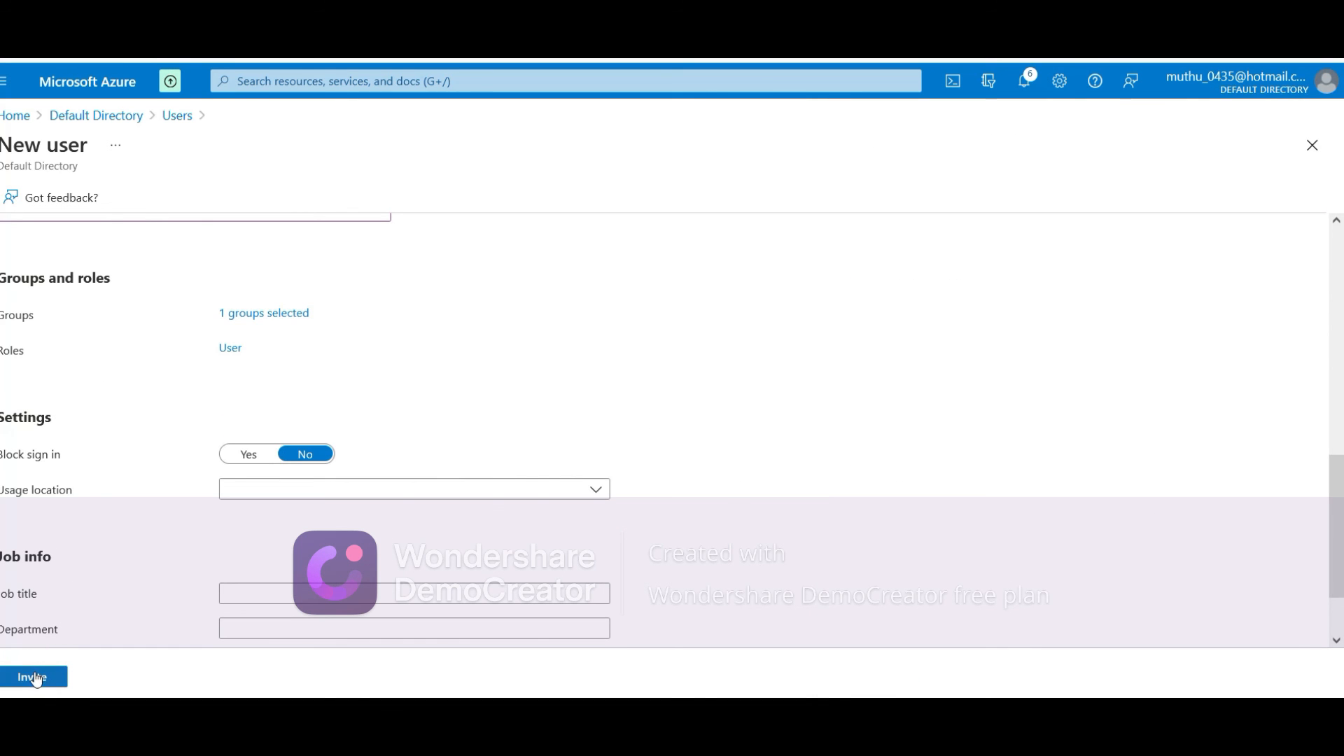
Submit the guest invitation with Invite and return to the Users list
{"action": "left_click", "coordinate": [37, 678]}
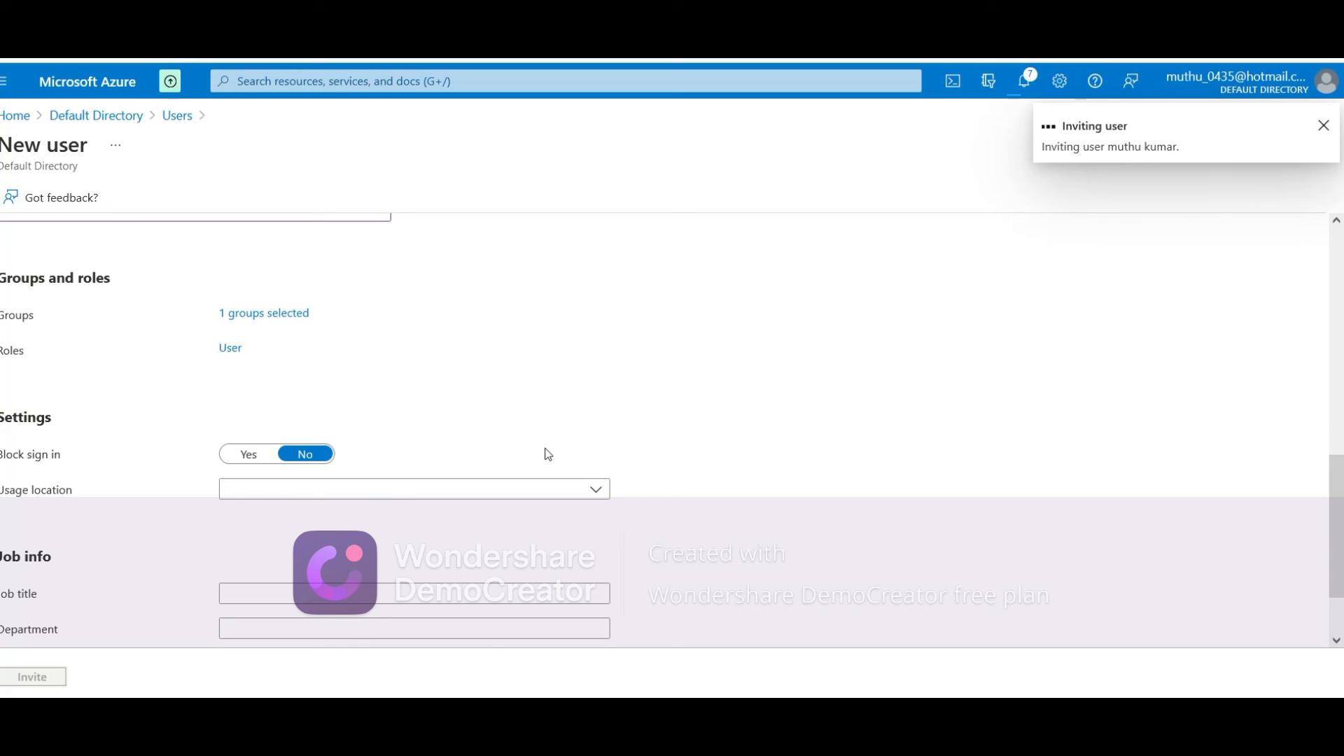
{"action": "scroll", "coordinate": [490, 434], "scroll_direction": "up", "scroll_amount": 5}
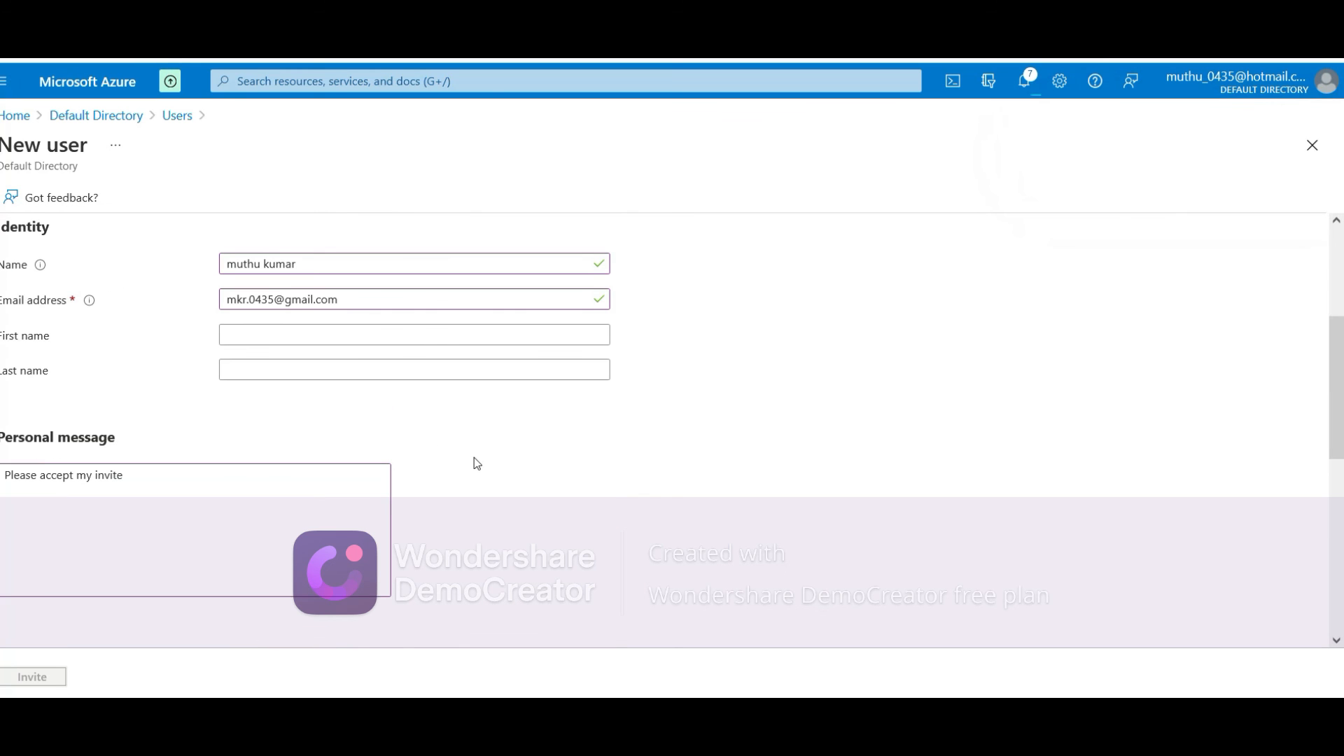
{"action": "scroll", "coordinate": [476, 463], "scroll_direction": "up", "scroll_amount": 3}
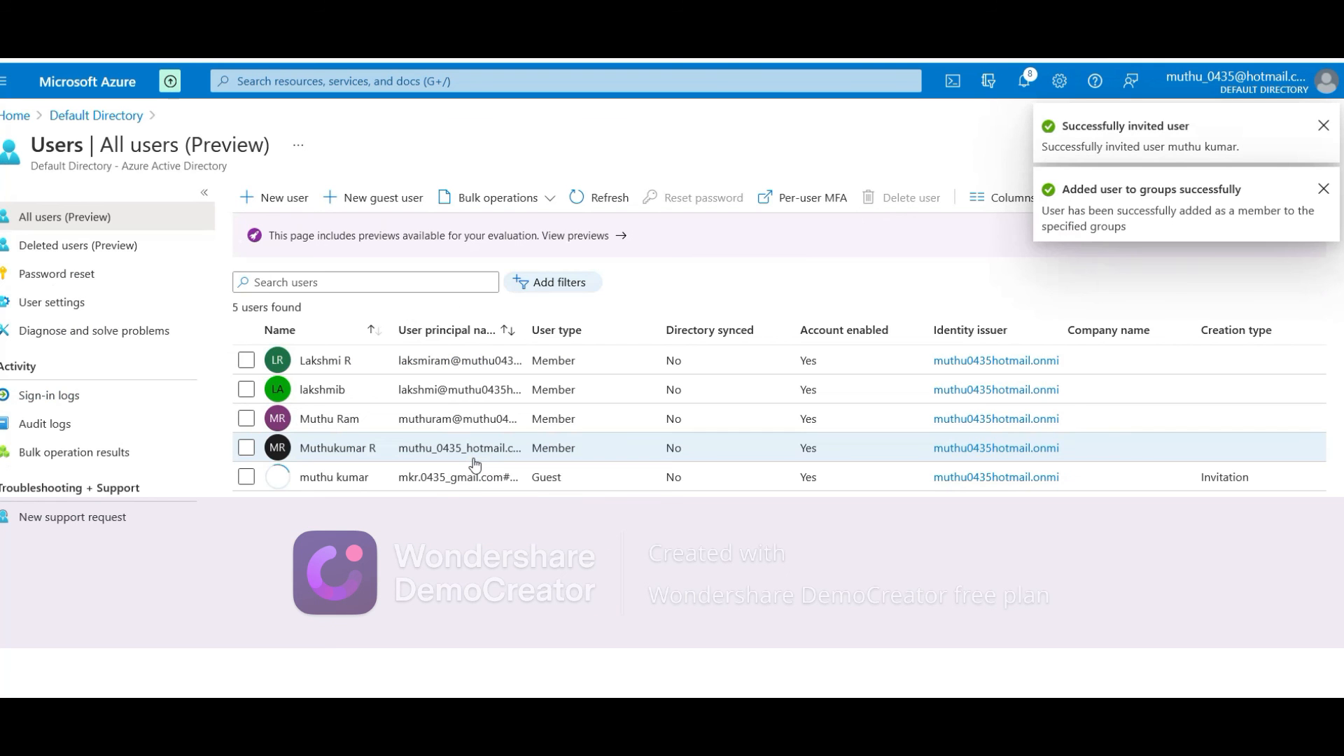